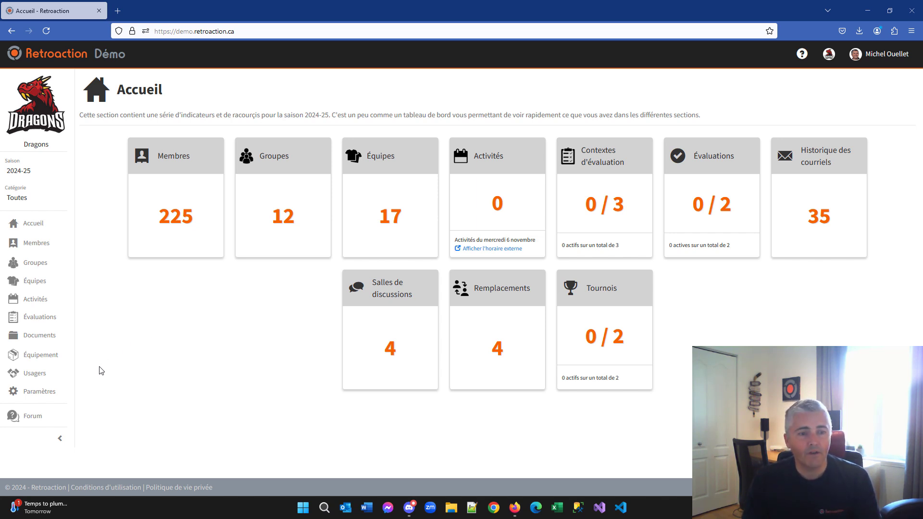
# Open the Joueur remplaçant profile for editing from the organisation settings and save it with a replacement limit of 10.
pyautogui.click(46, 393)
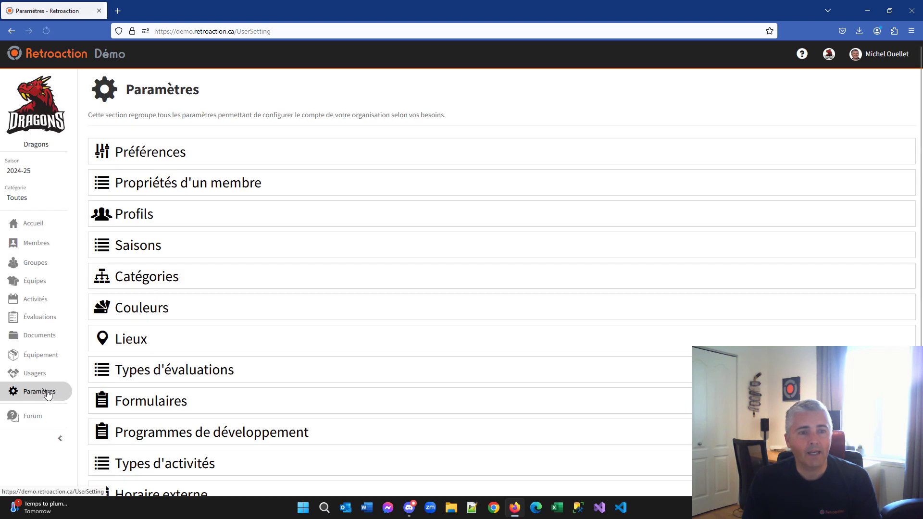
pyautogui.click(137, 214)
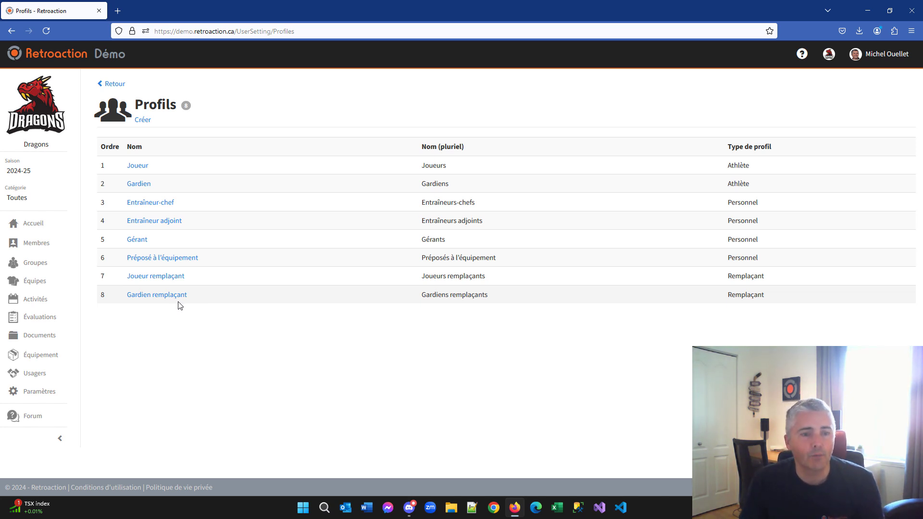
pyautogui.click(150, 282)
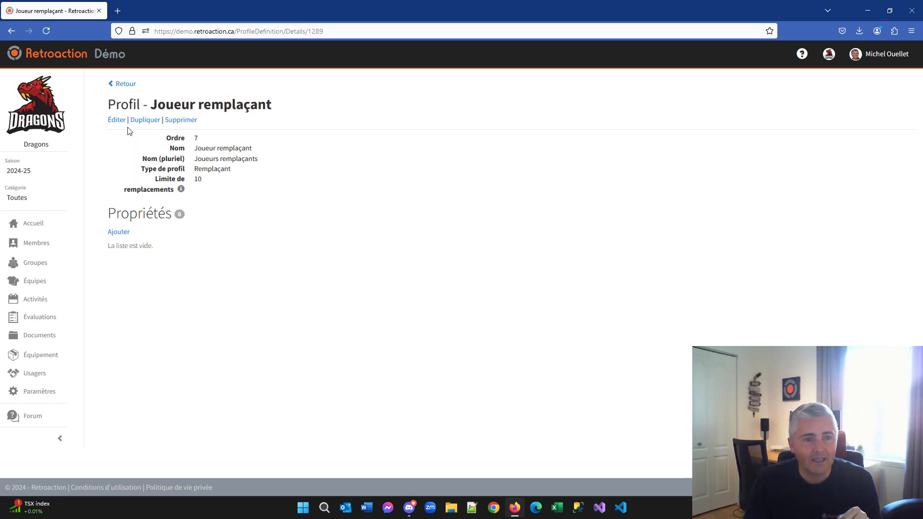
pyautogui.click(117, 121)
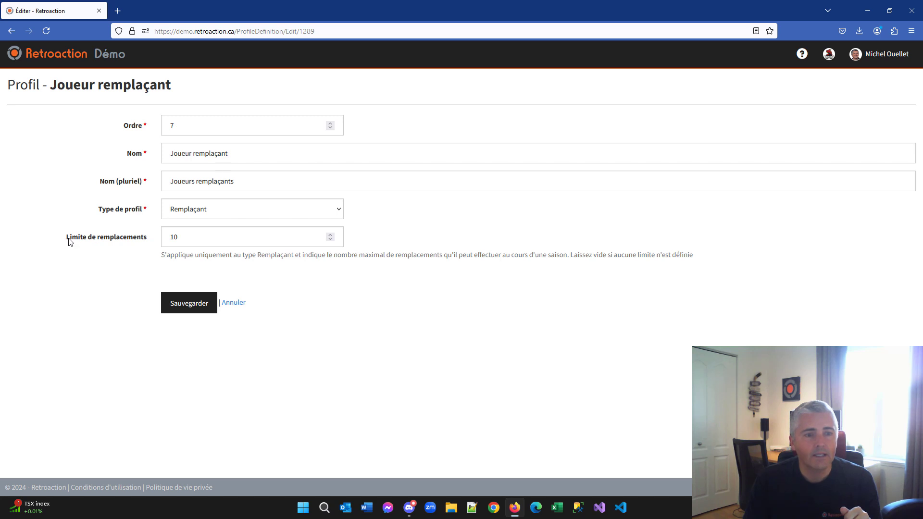
pyautogui.moveTo(68, 240); pyautogui.dragTo(150, 240)
pyautogui.click(184, 238)
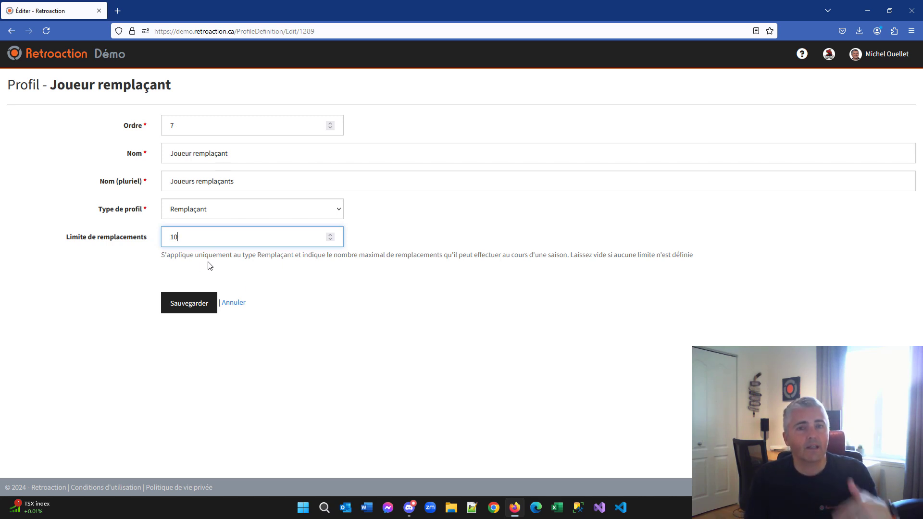
pyautogui.click(193, 303)
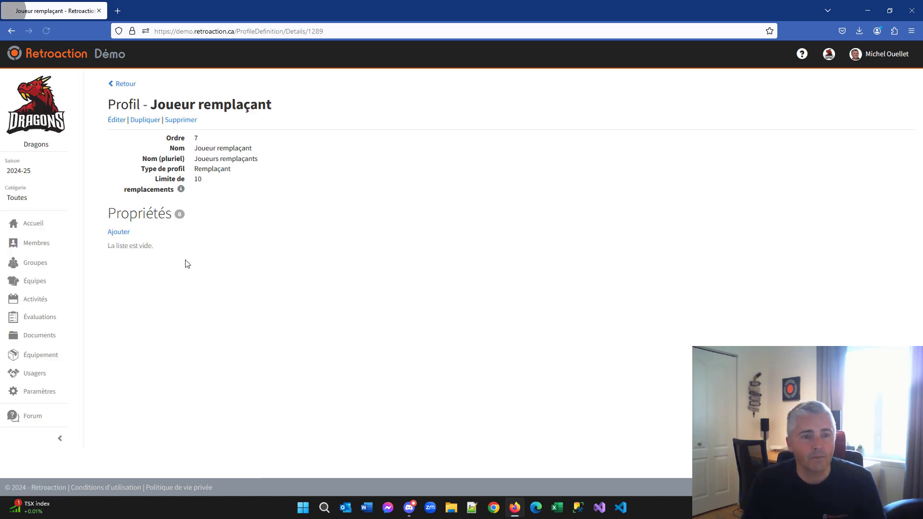
# Try clearing the replacement limit of the Gardien remplaçant profile, leaving the form without saving.
pyautogui.click(124, 84)
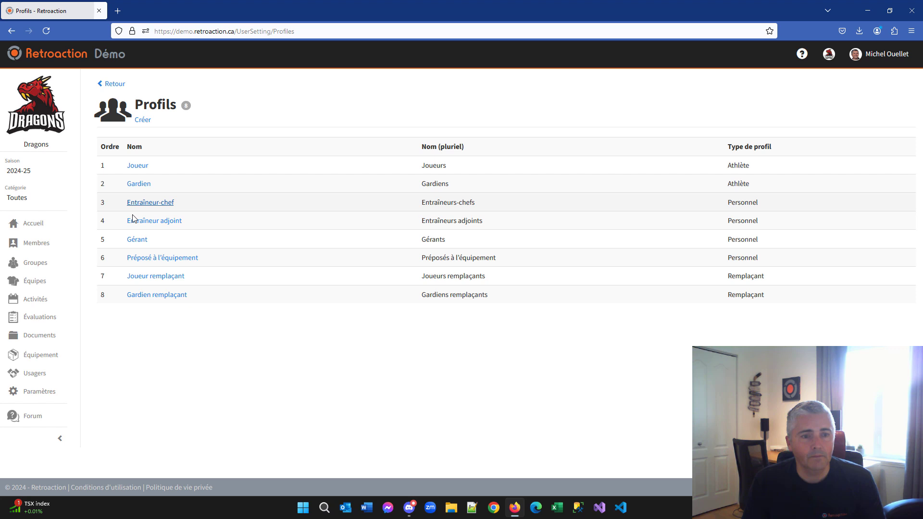
pyautogui.click(159, 299)
pyautogui.click(115, 120)
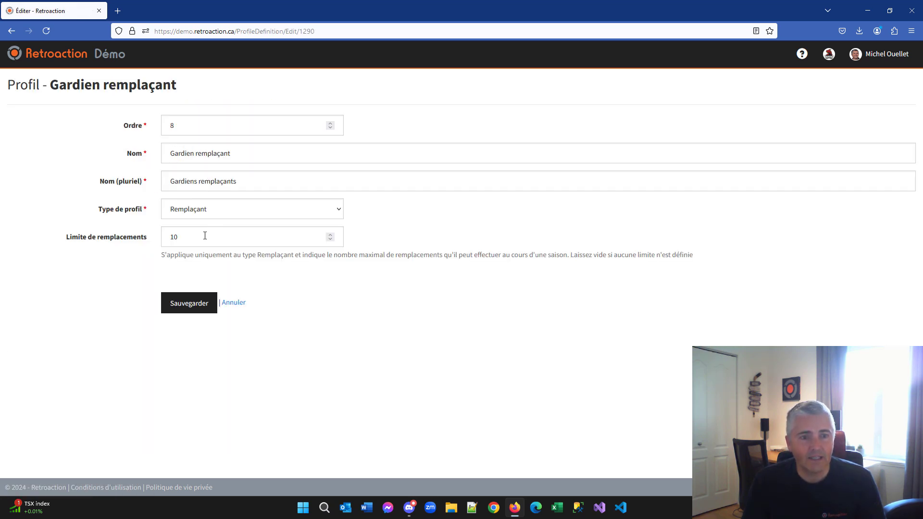
pyautogui.click(204, 236)
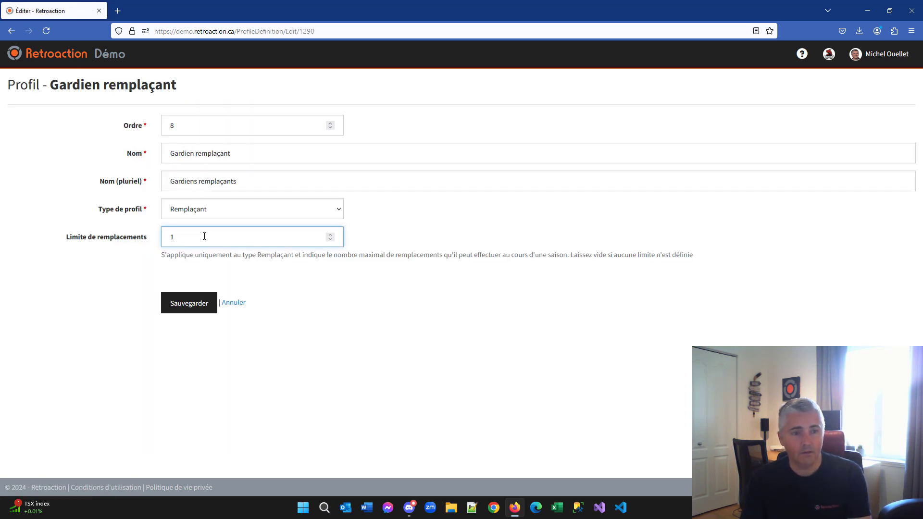
pyautogui.press('BackSpace')
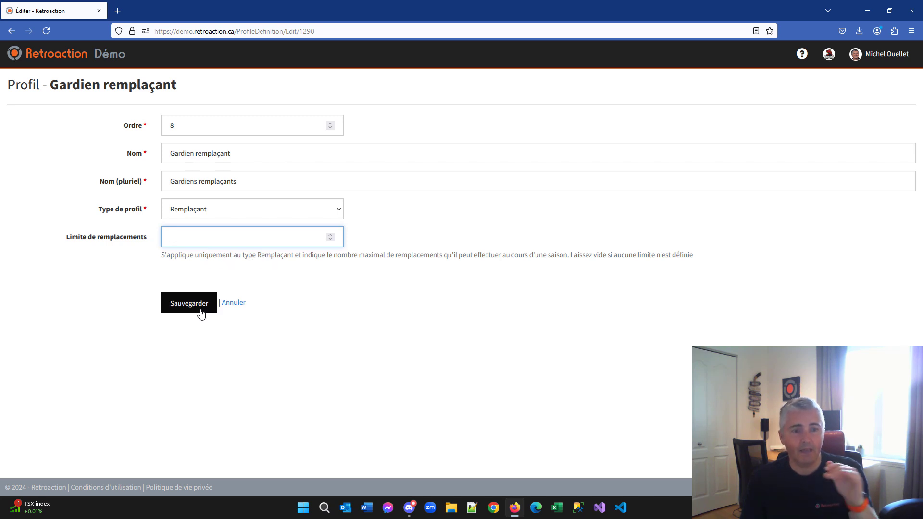
pyautogui.click(234, 304)
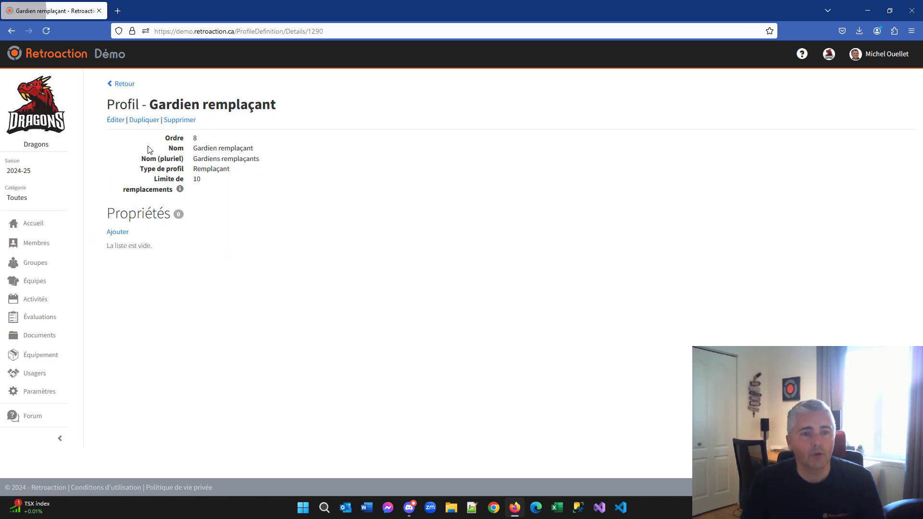
# Open the activity types in the settings and examine which types count replacements, especially Match.
pyautogui.click(124, 86)
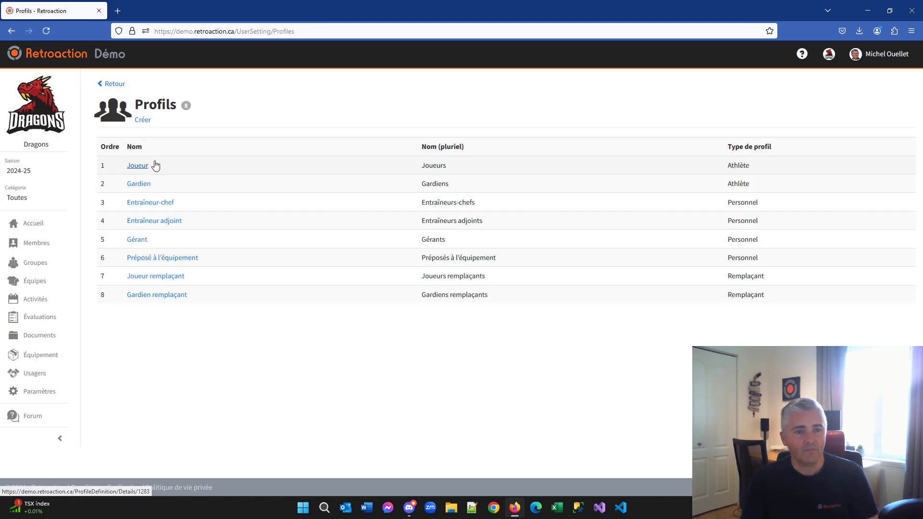
pyautogui.click(114, 87)
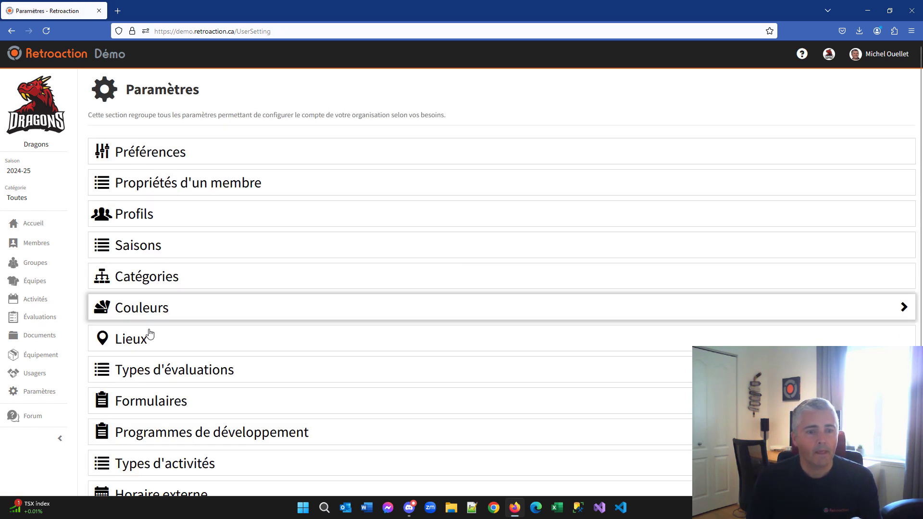
pyautogui.scroll(-2, 154, 414)
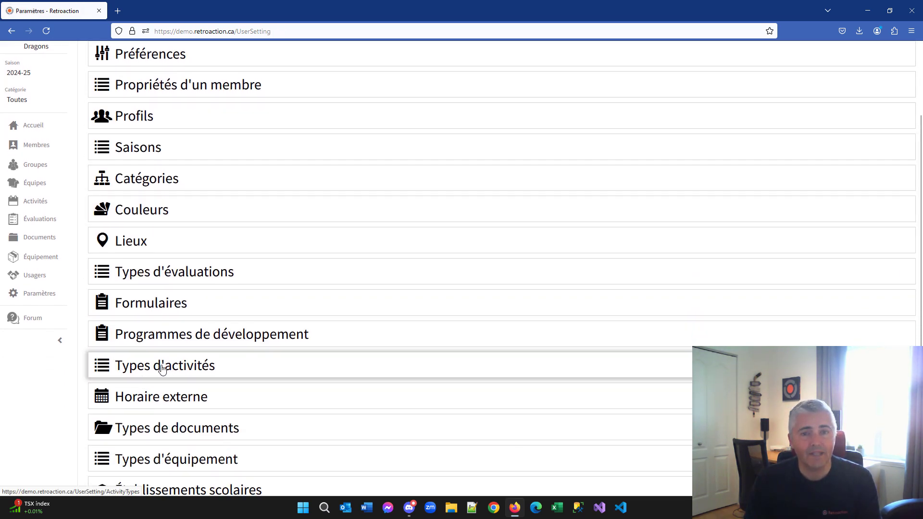
pyautogui.click(162, 369)
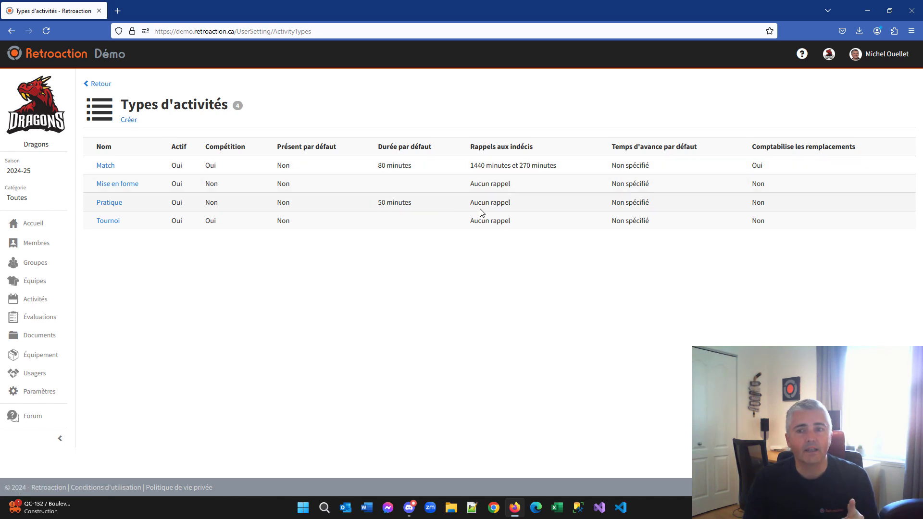
pyautogui.moveTo(753, 150); pyautogui.dragTo(856, 161)
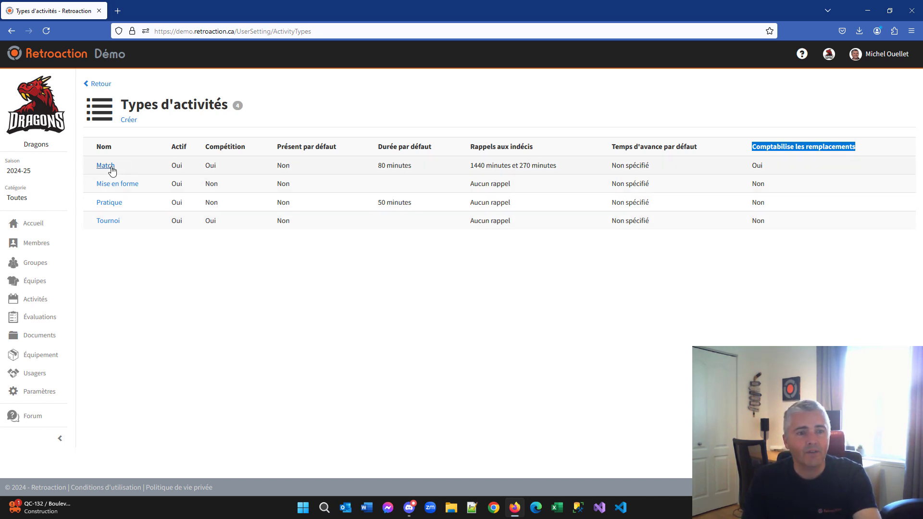
pyautogui.doubleClick(757, 165)
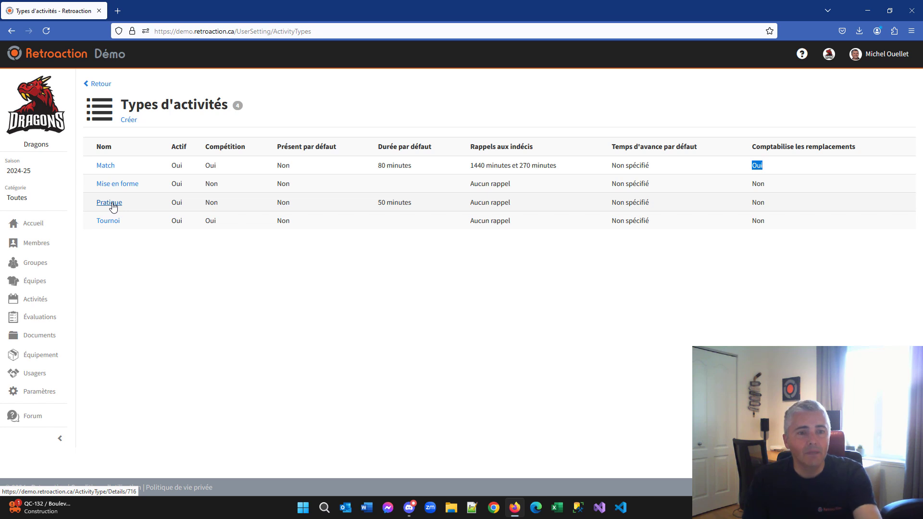
# Switch Comptabilise les remplacements off and back on for the Match activity type, then return to the activity types without saving.
pyautogui.click(106, 169)
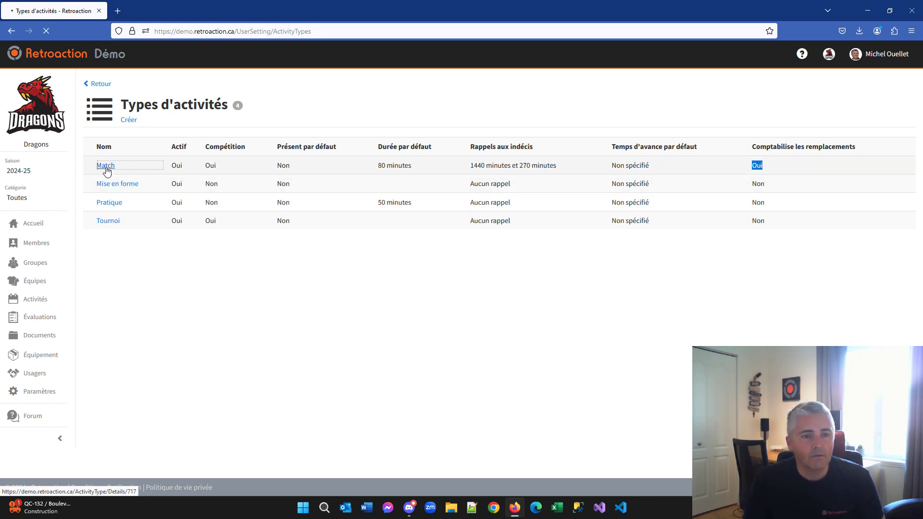
pyautogui.click(115, 121)
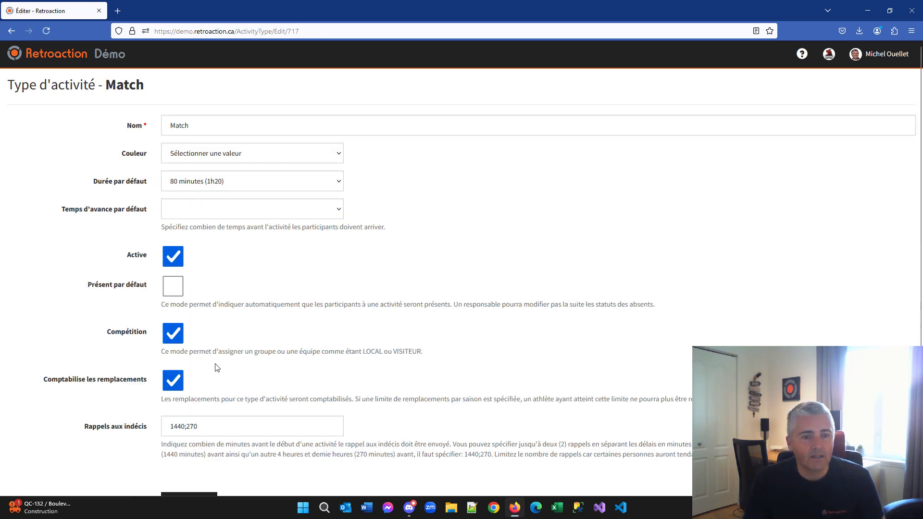
pyautogui.click(175, 380)
pyautogui.click(174, 381)
pyautogui.scroll(-1, 267, 374)
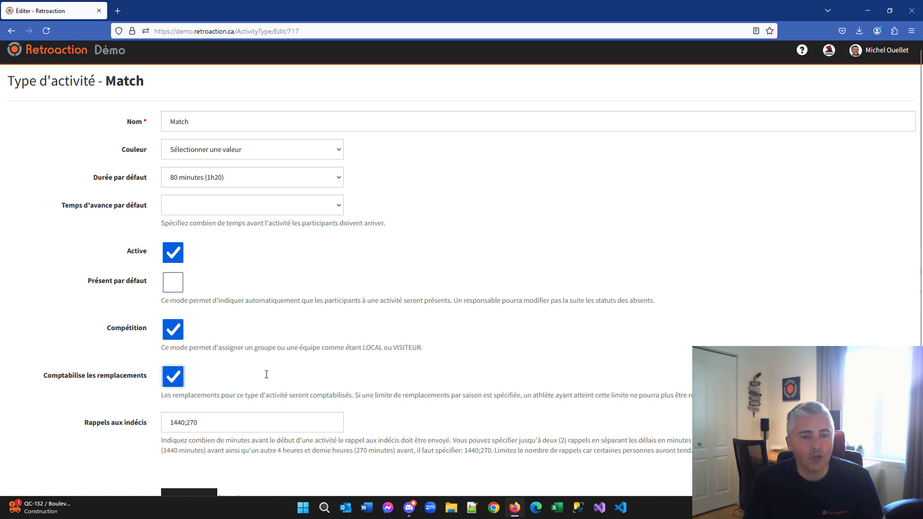
pyautogui.click(225, 449)
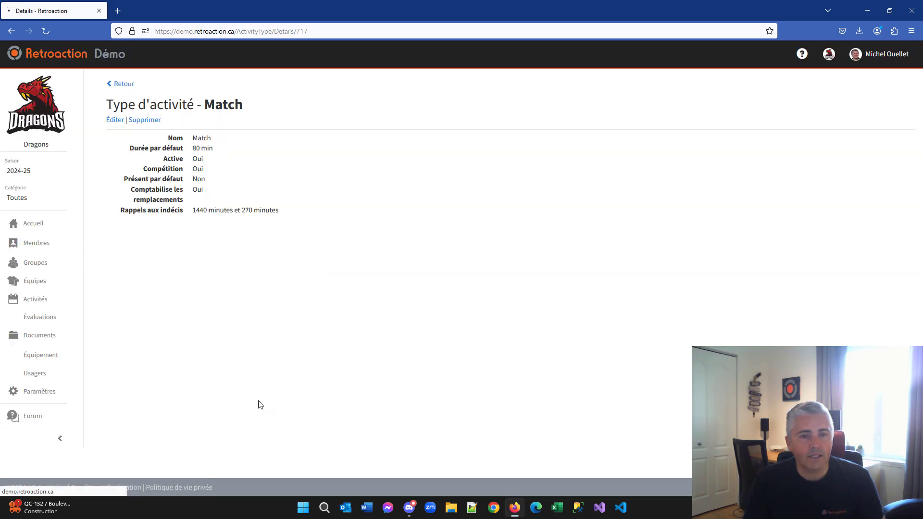
pyautogui.click(128, 84)
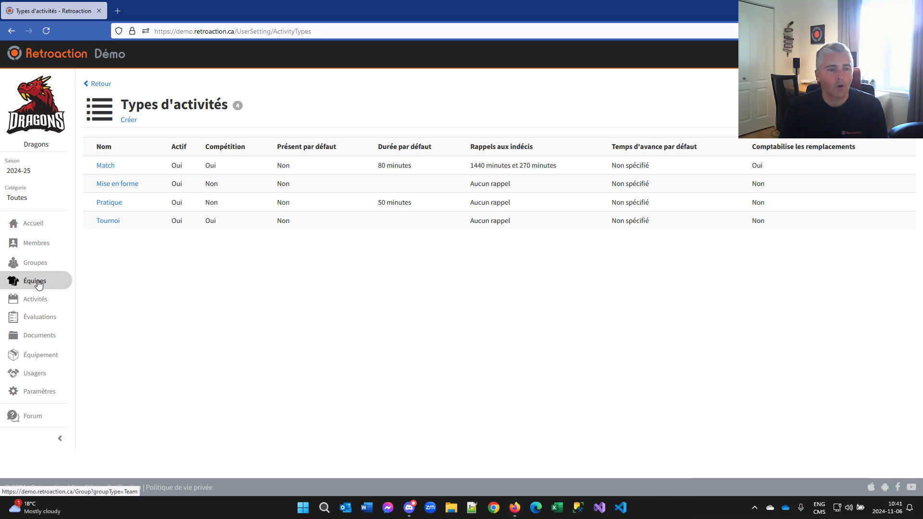
# Open the M13 B Dragons 1 team and examine the replacement history of the first substitute player.
pyautogui.click(39, 282)
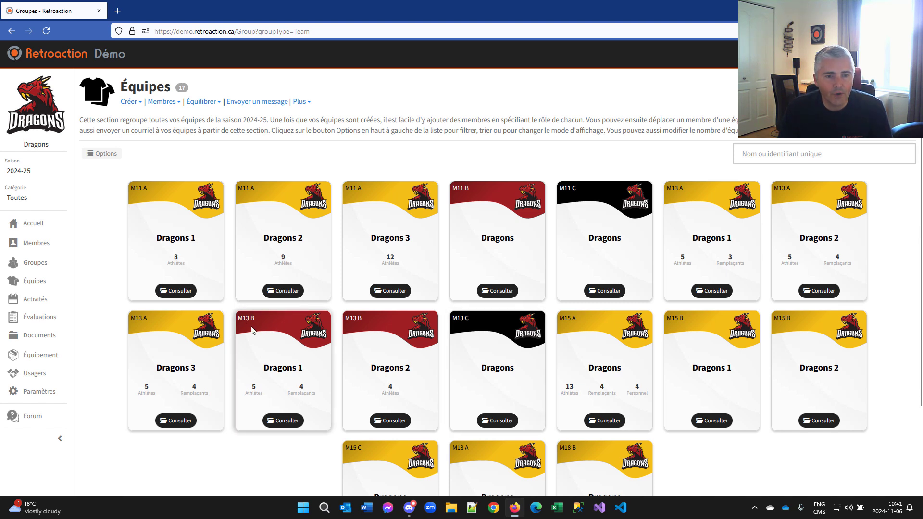
pyautogui.click(287, 423)
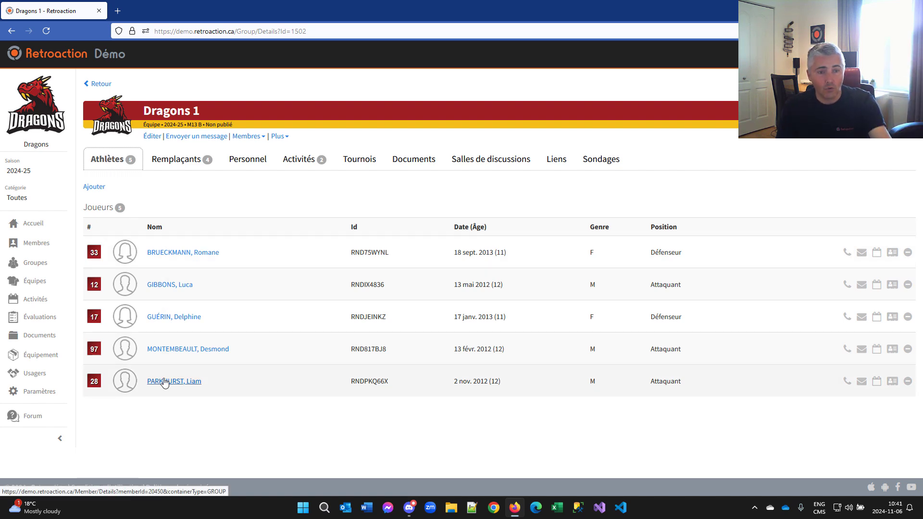
pyautogui.click(186, 164)
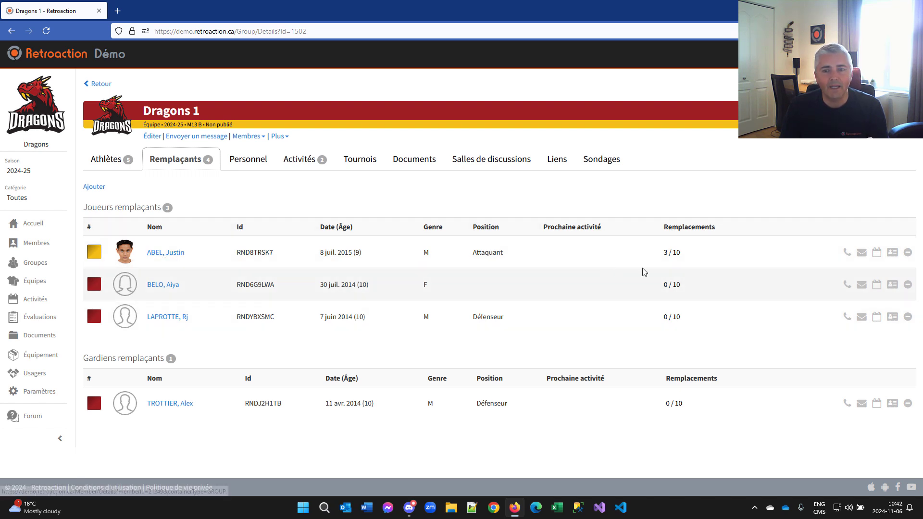
pyautogui.click(672, 253)
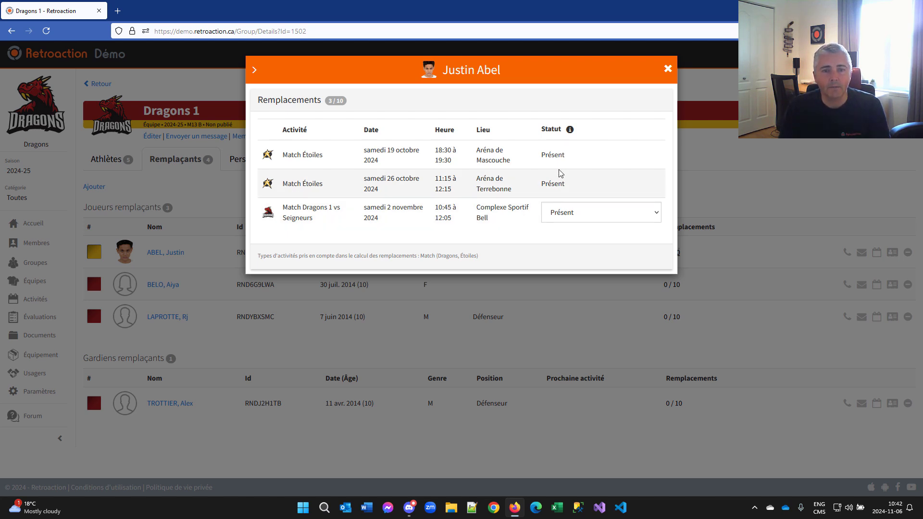
pyautogui.click(668, 71)
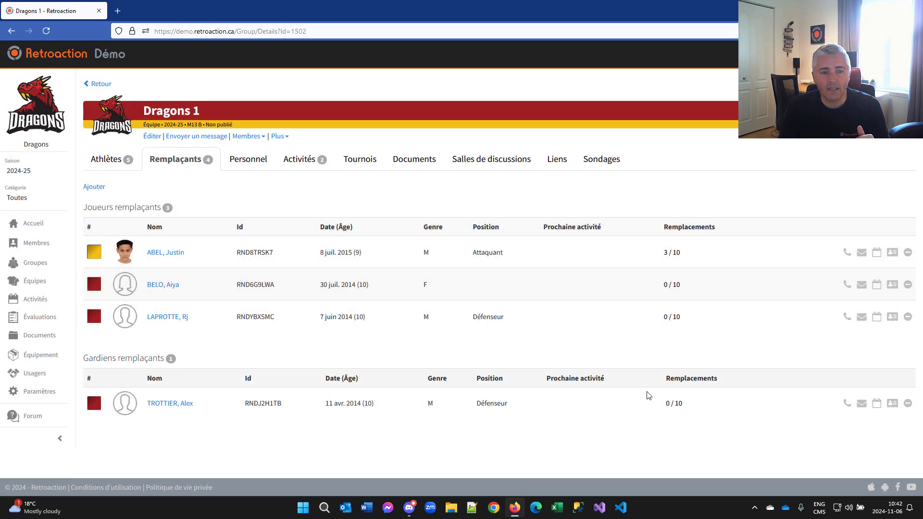
# Add the first and last listed substitutes to the team's 10 November match against Gouverneurs 2.
pyautogui.click(304, 165)
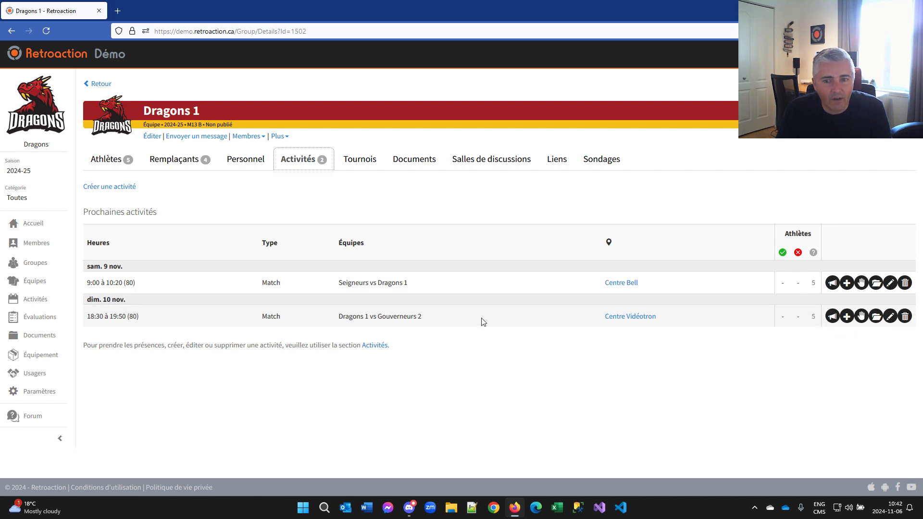
pyautogui.click(848, 319)
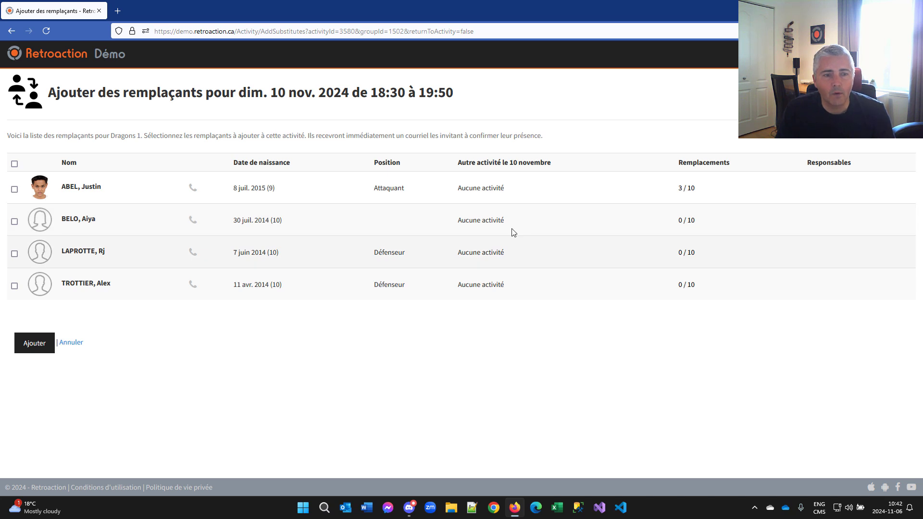
pyautogui.click(14, 285)
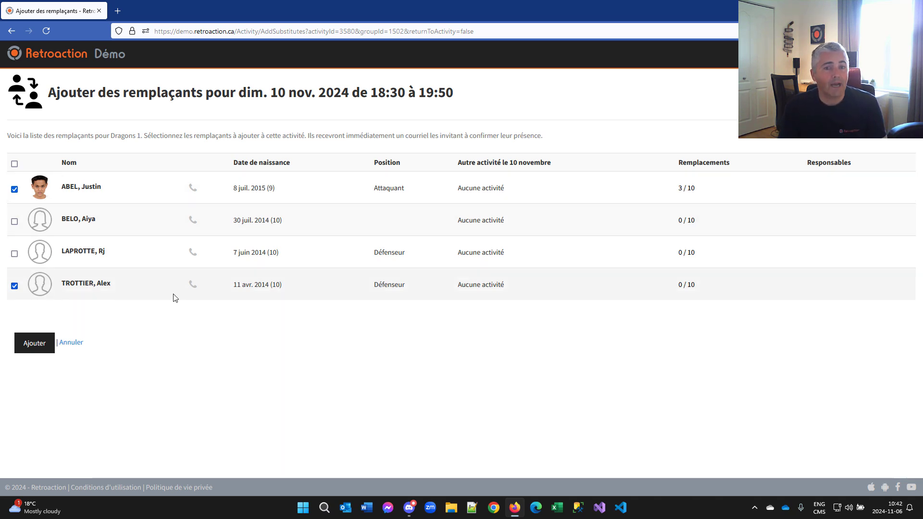
pyautogui.click(36, 347)
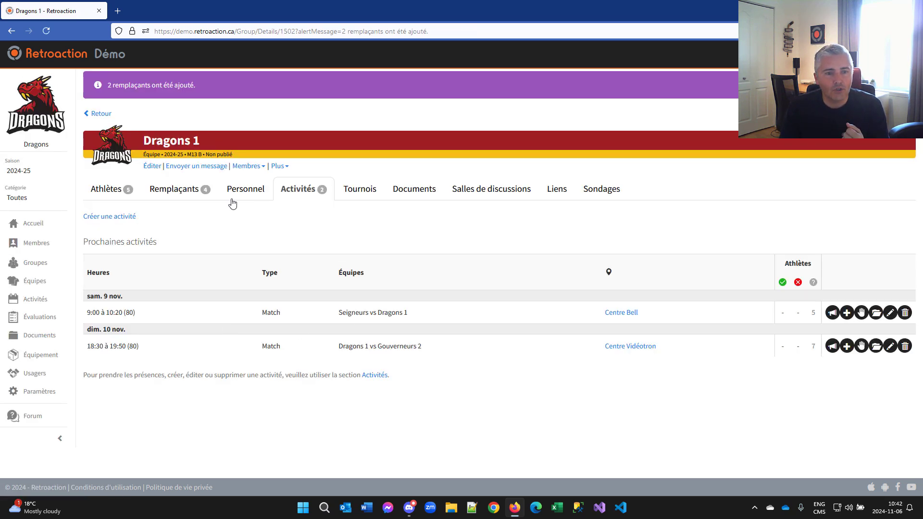
# Set the first substitute player's status for the 10 November match against Gouverneurs 2 to Présent in the replacement history.
pyautogui.click(181, 198)
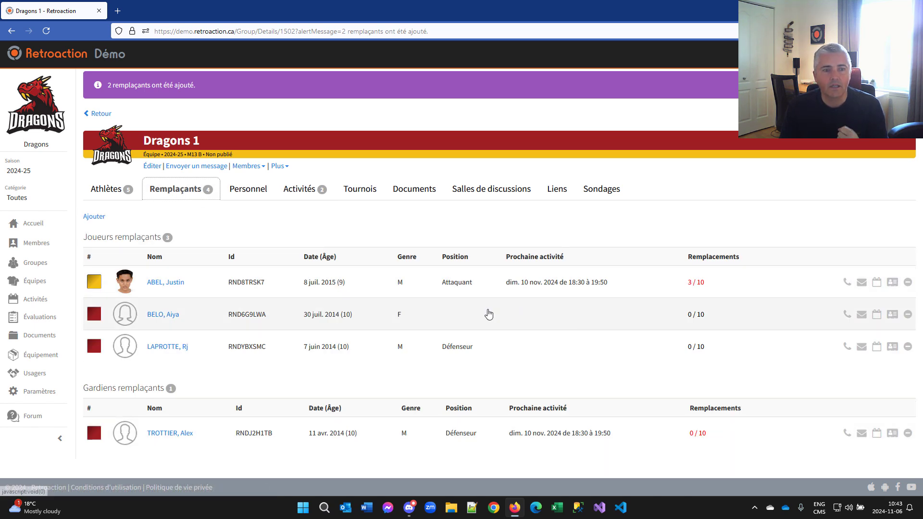
pyautogui.click(696, 284)
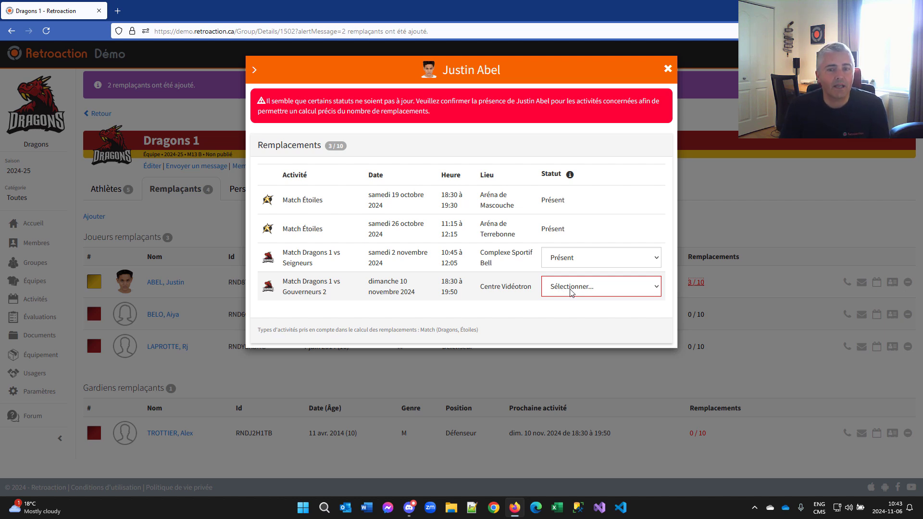
pyautogui.moveTo(268, 99); pyautogui.dragTo(442, 119)
pyautogui.click(416, 112)
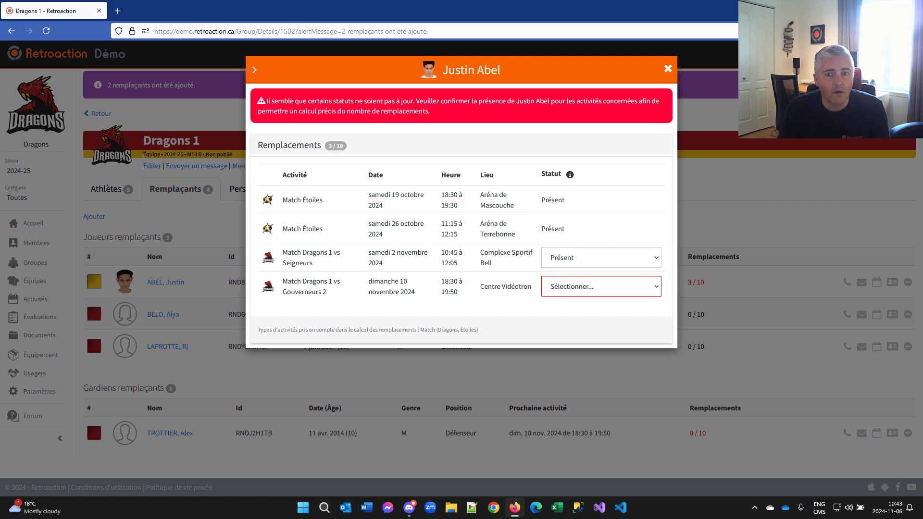
pyautogui.click(558, 291)
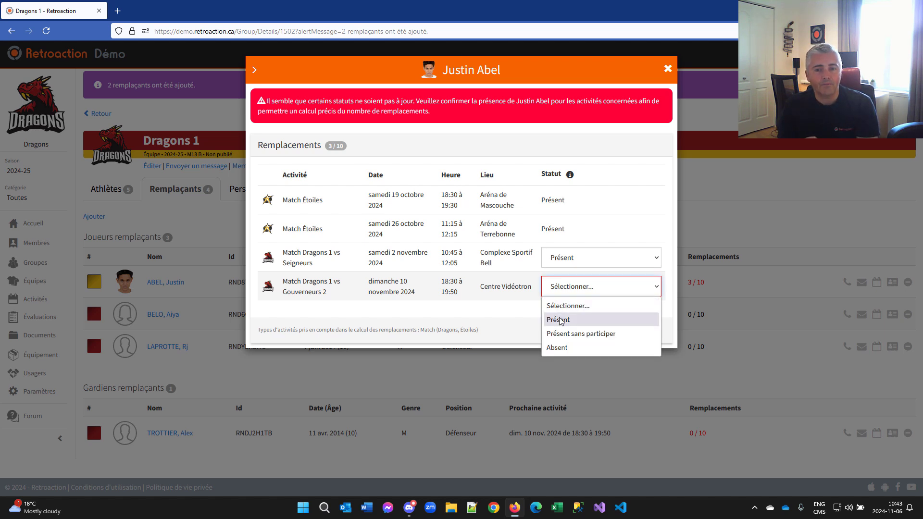
pyautogui.click(561, 320)
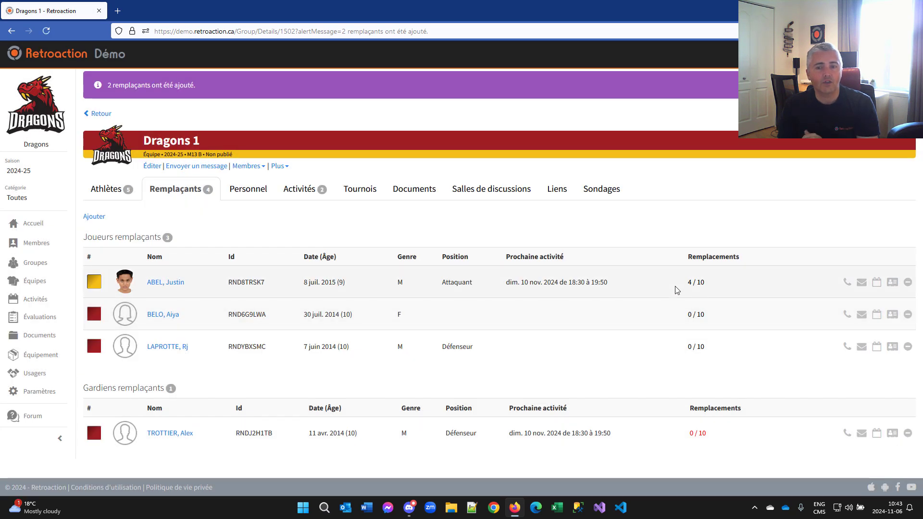
# Set the substitute goalkeeper's status for the 10 November match against Gouverneurs 2 to Présent.
pyautogui.click(701, 440)
pyautogui.click(563, 204)
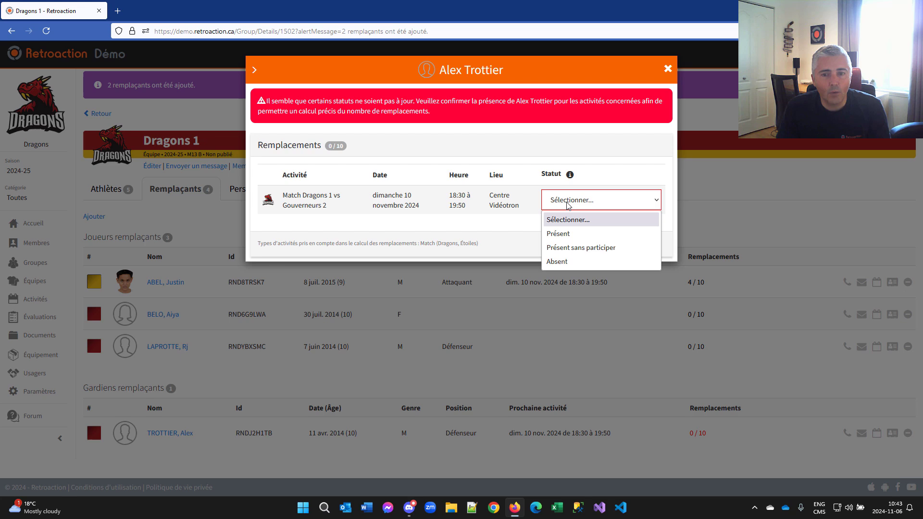
pyautogui.click(560, 234)
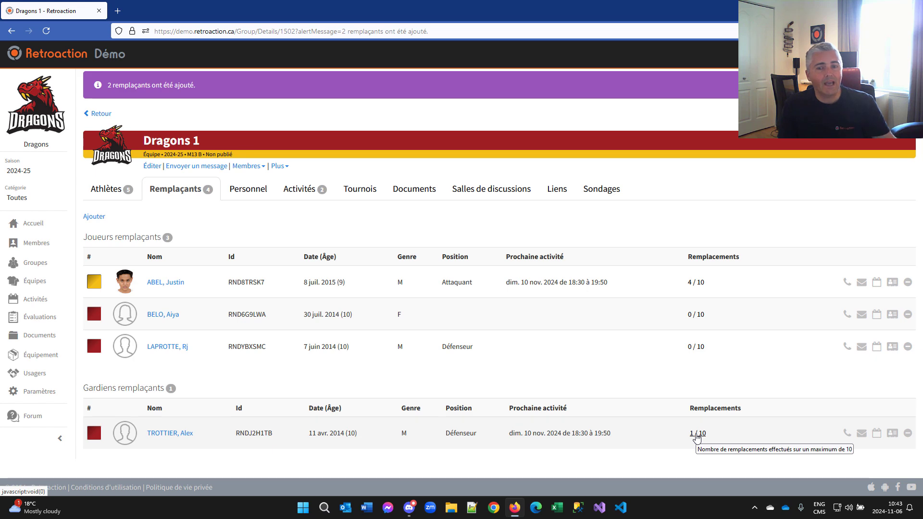
# Change the substitute goalkeeper's status for the 10 November match to Présent sans participer and check it in the replacement history.
pyautogui.click(697, 434)
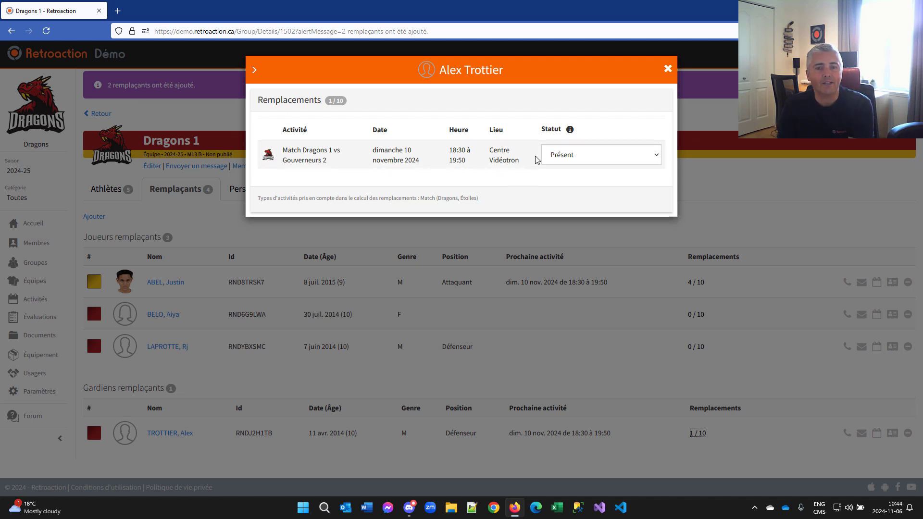
pyautogui.click(565, 160)
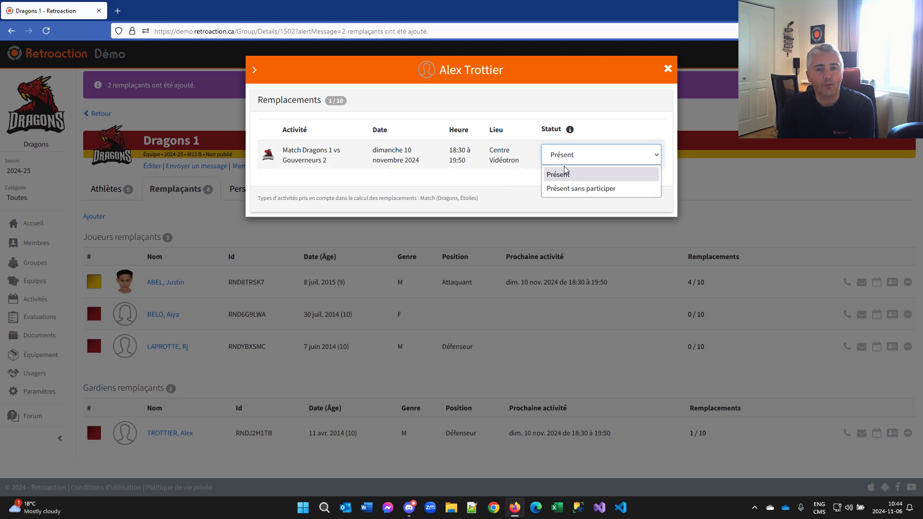
pyautogui.click(601, 190)
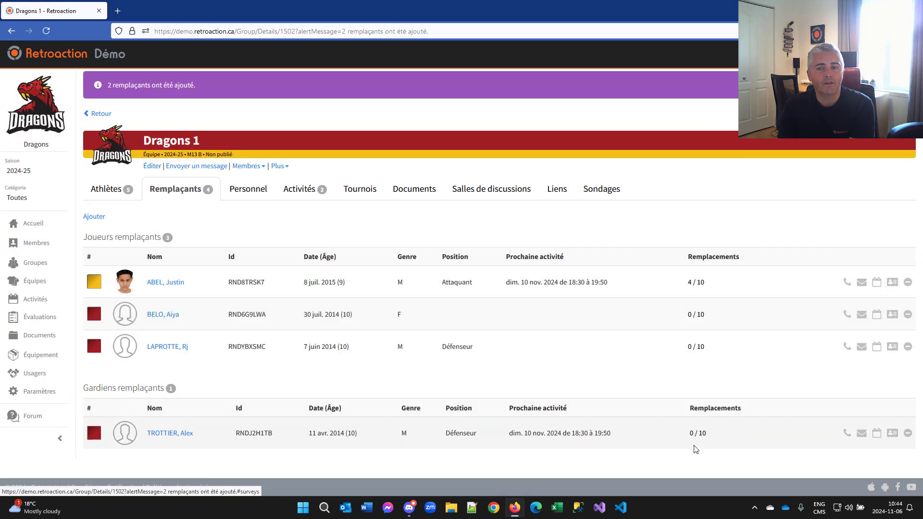
pyautogui.click(696, 433)
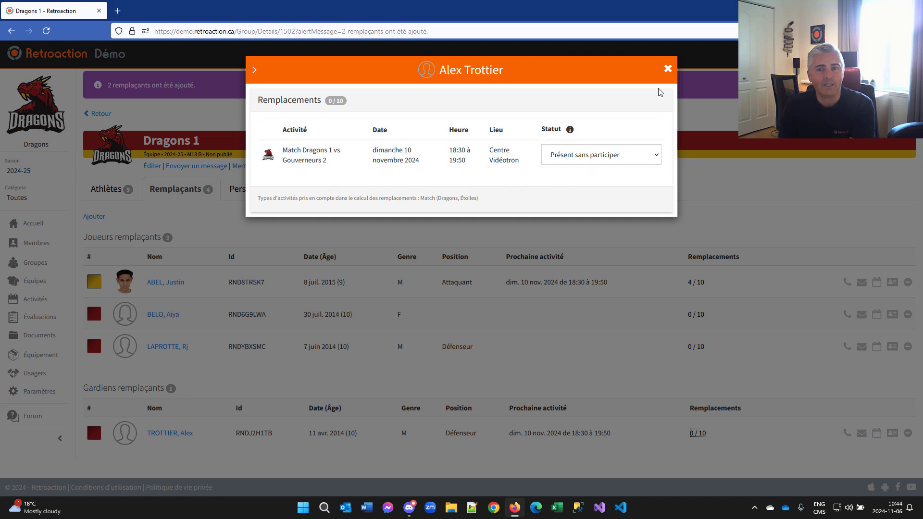
pyautogui.click(668, 69)
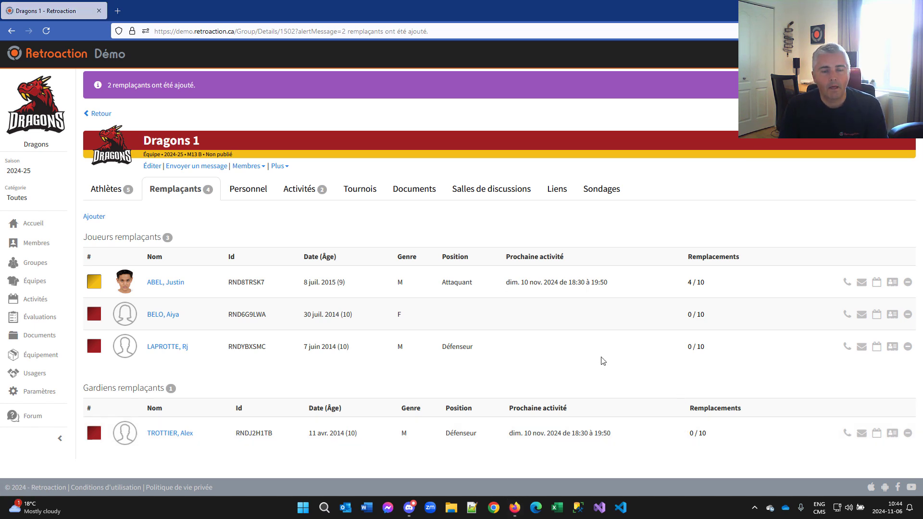
# Add the first available substitute to the team's 10 November match against Gouverneurs 2.
pyautogui.click(304, 194)
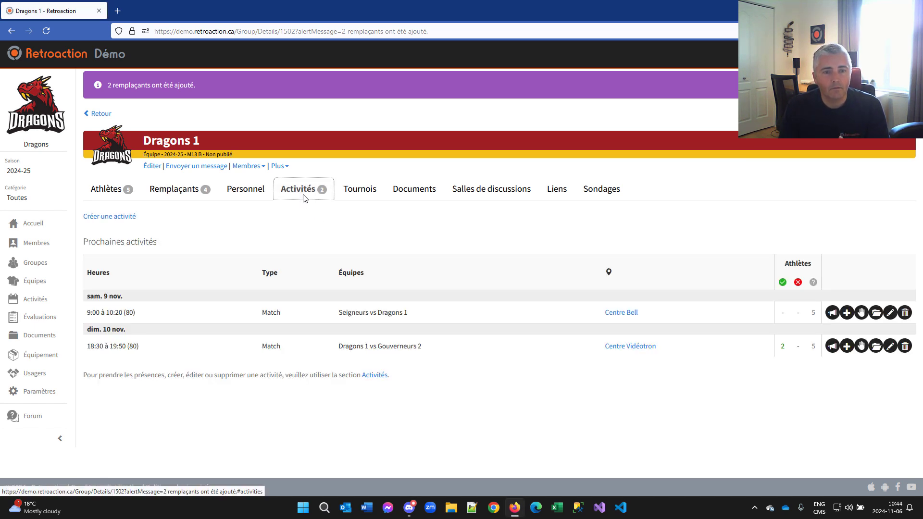
pyautogui.click(847, 346)
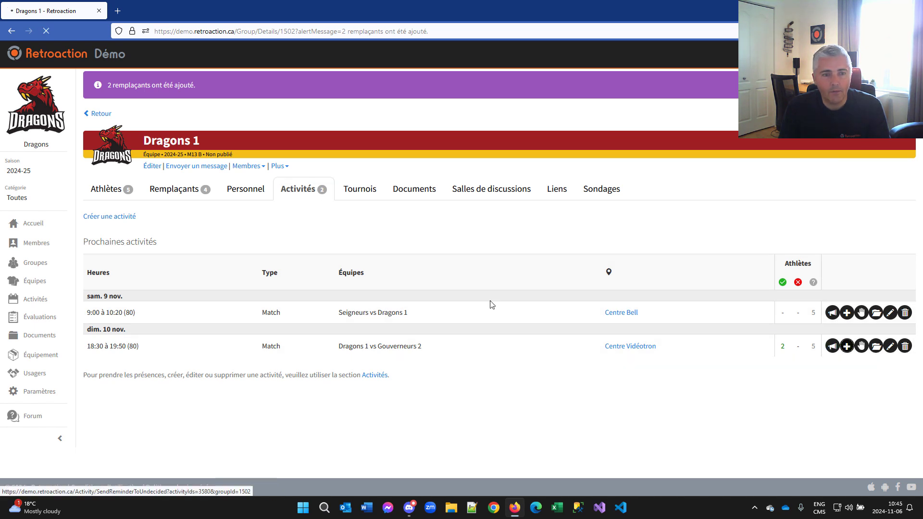
pyautogui.click(87, 191)
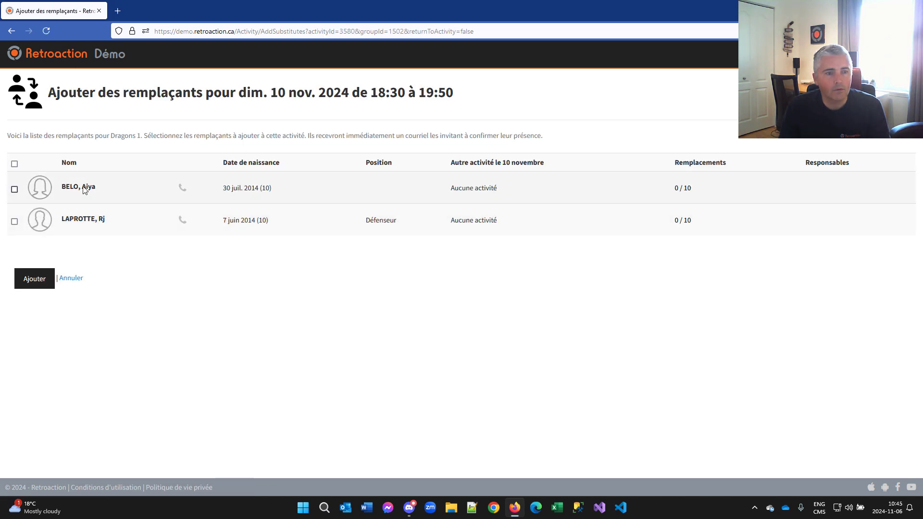
pyautogui.click(44, 282)
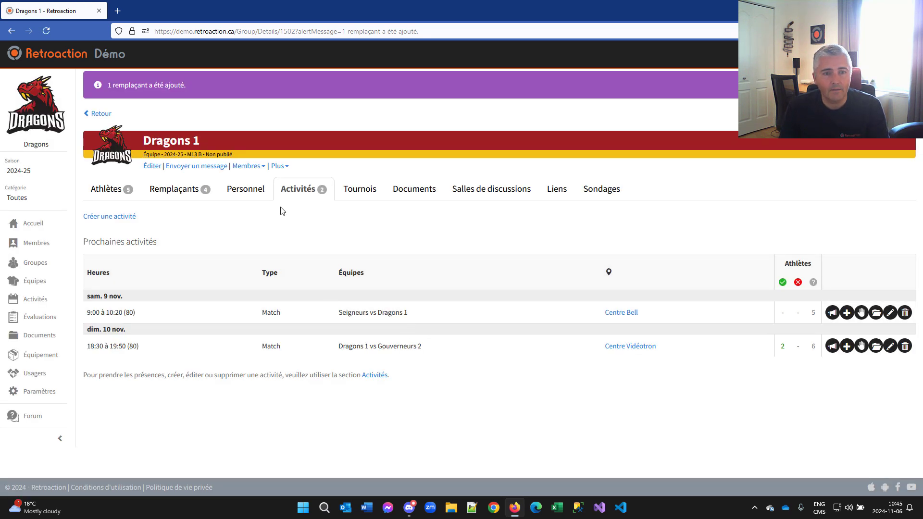
# Set the second substitute player's status for the 10 November match to Absent and review that player's replacement history.
pyautogui.click(181, 193)
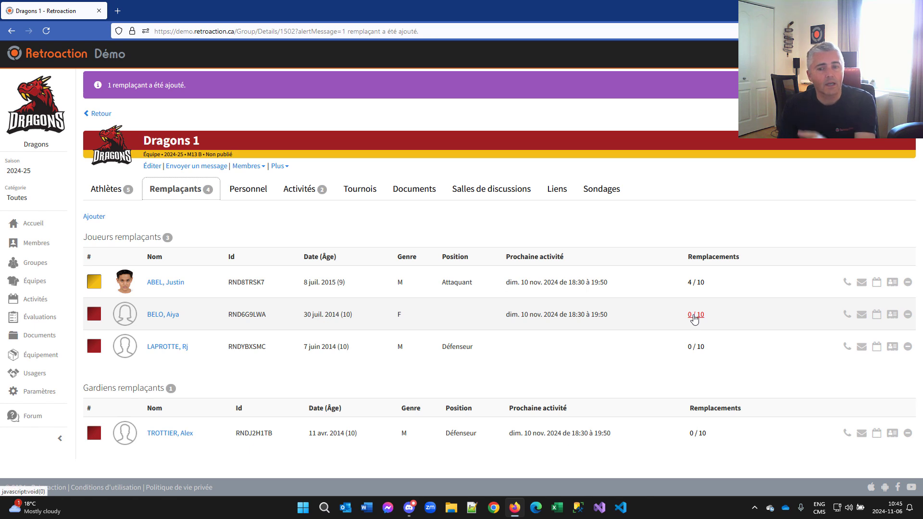
pyautogui.moveTo(695, 319)
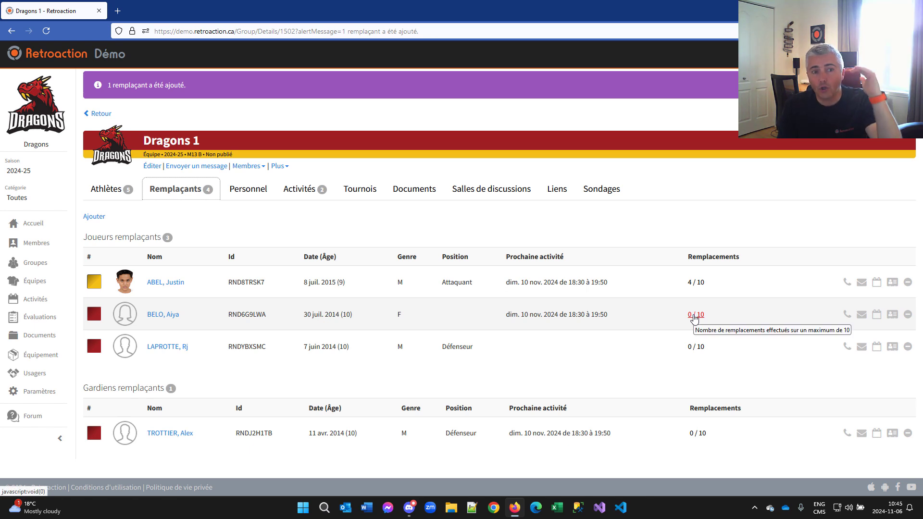
pyautogui.click(694, 316)
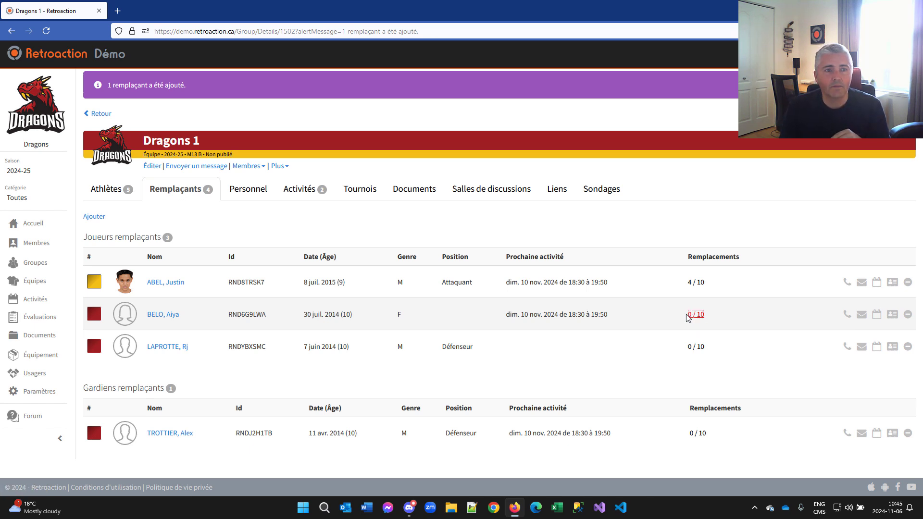
pyautogui.click(697, 317)
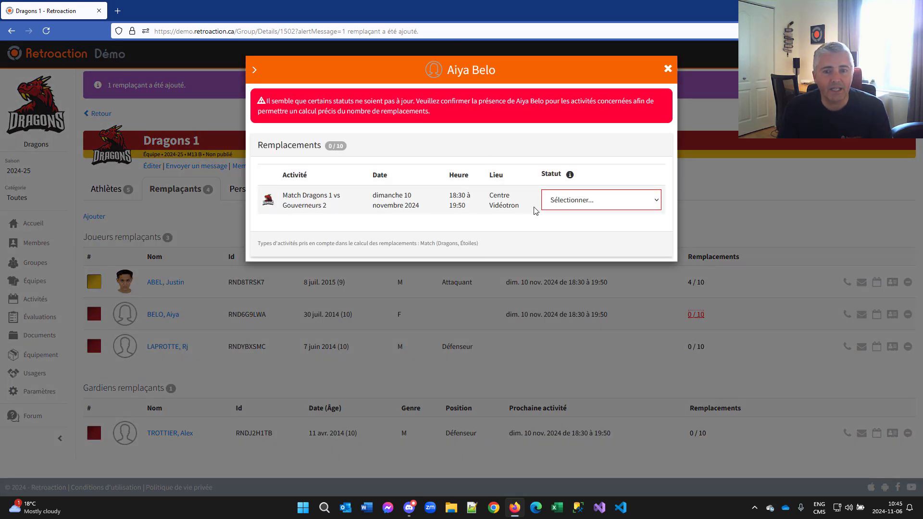
pyautogui.click(567, 206)
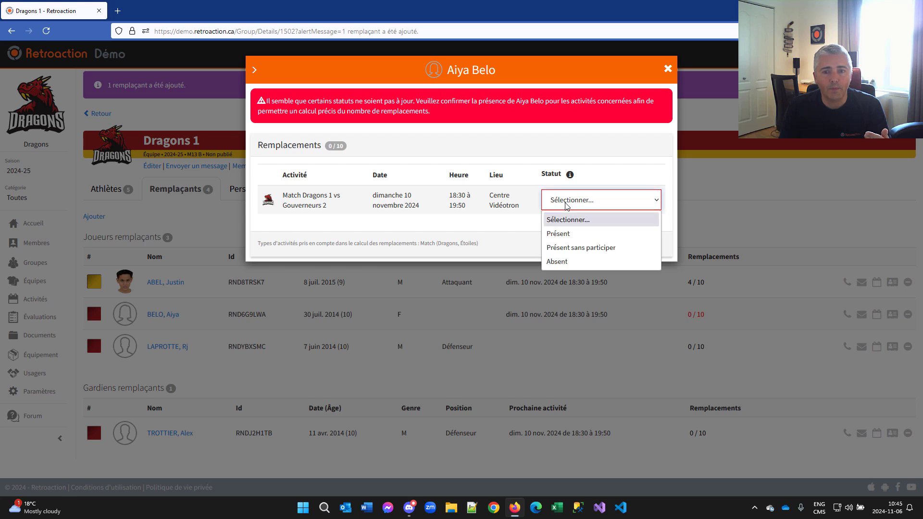
pyautogui.click(562, 263)
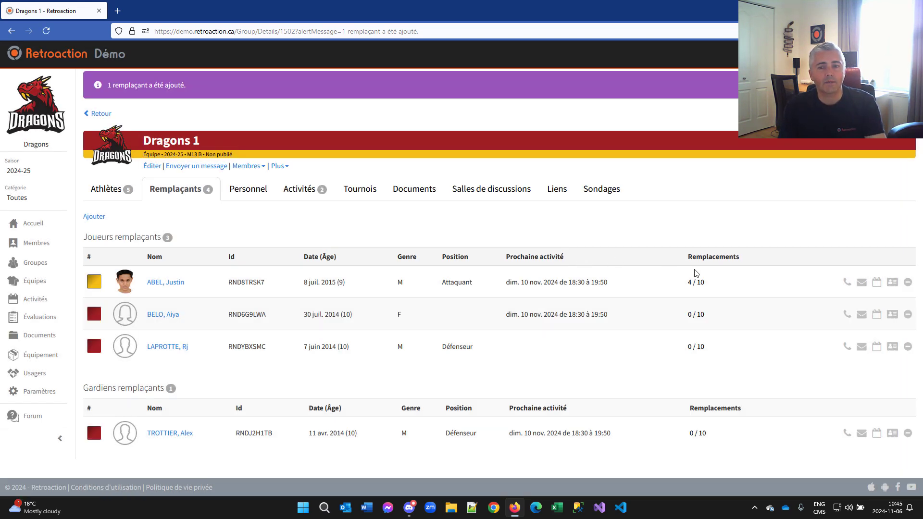
pyautogui.click(697, 317)
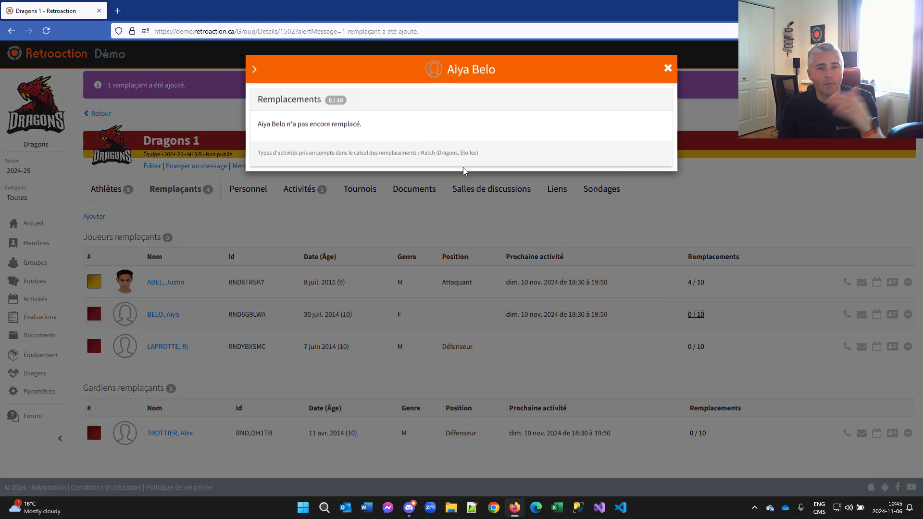
pyautogui.click(618, 233)
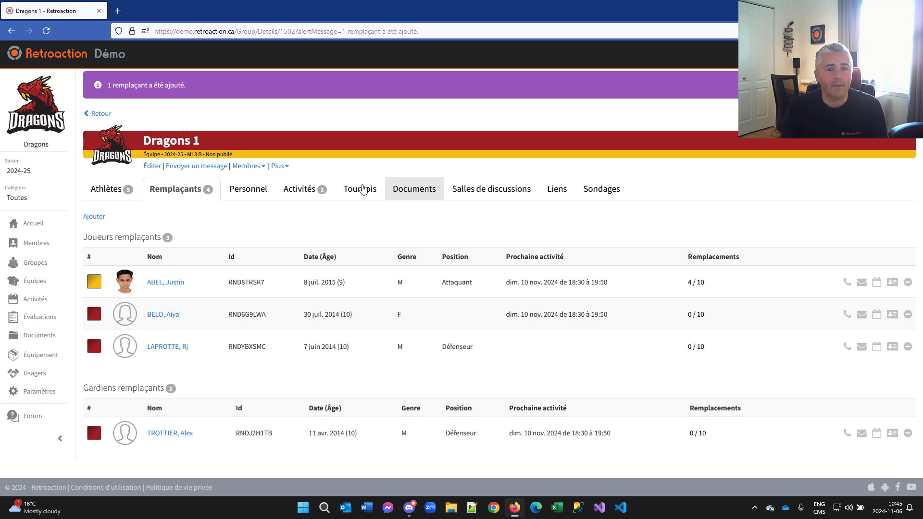
# Leave the team and open the season's Remplacements list from the home dashboard.
pyautogui.click(101, 113)
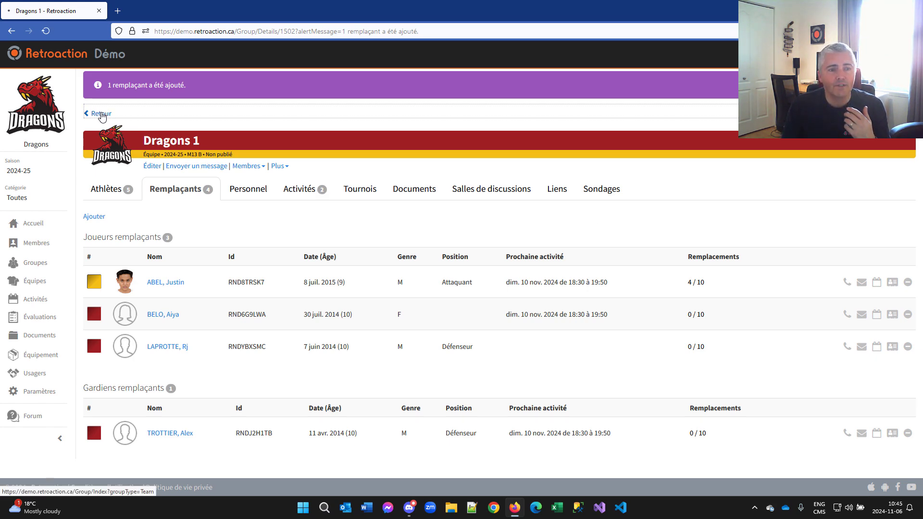
pyautogui.click(33, 223)
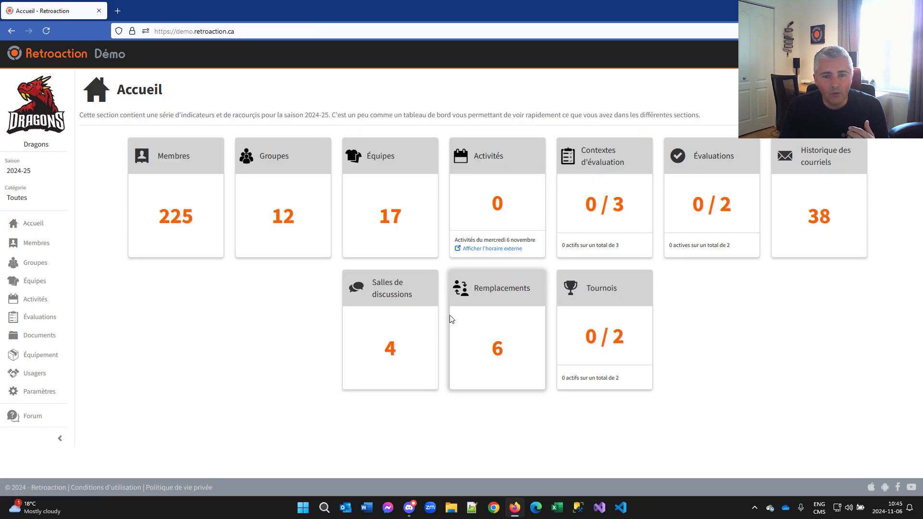
pyautogui.click(498, 355)
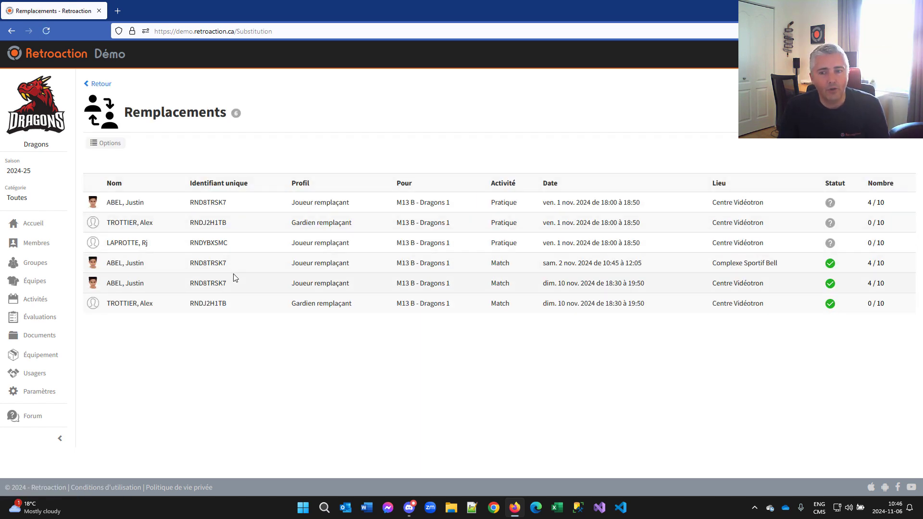
# Examine the list's Identifiant unique and Comptabilise les remplacements filters without applying any, and review the first listed player's replacement history.
pyautogui.click(111, 144)
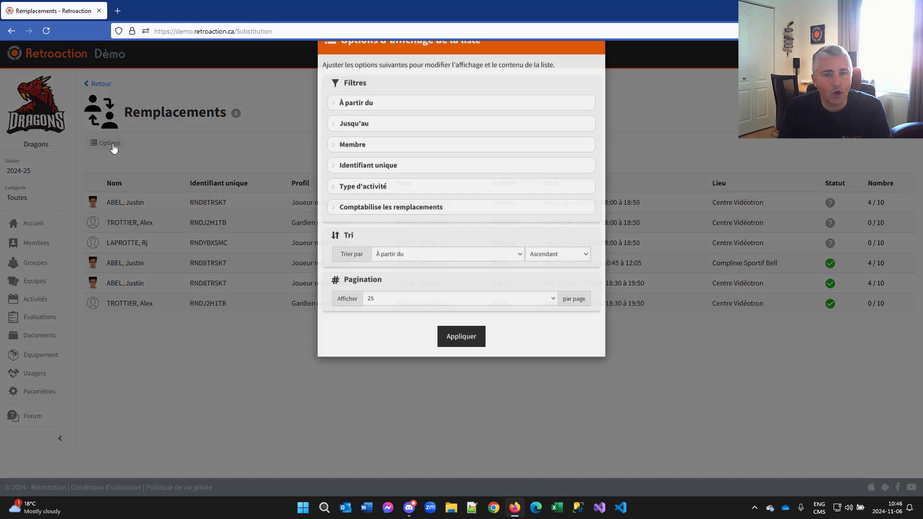
pyautogui.click(359, 201)
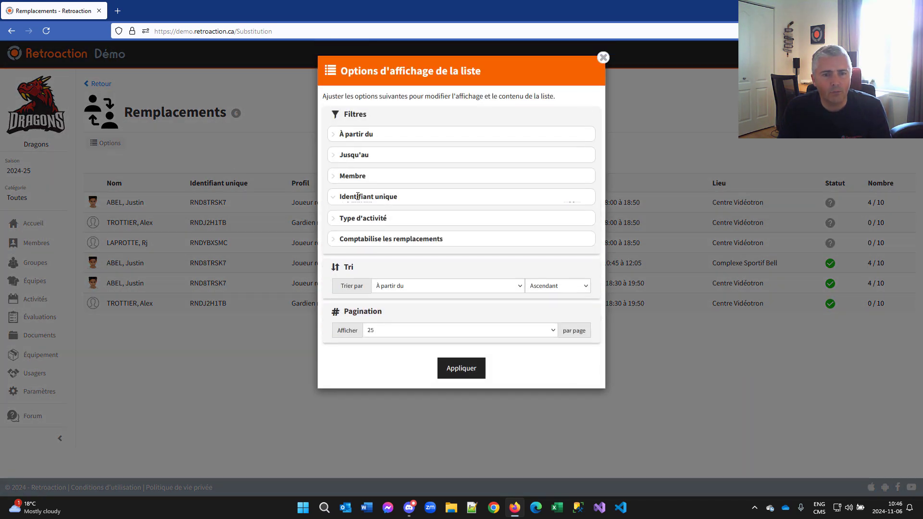
pyautogui.click(361, 216)
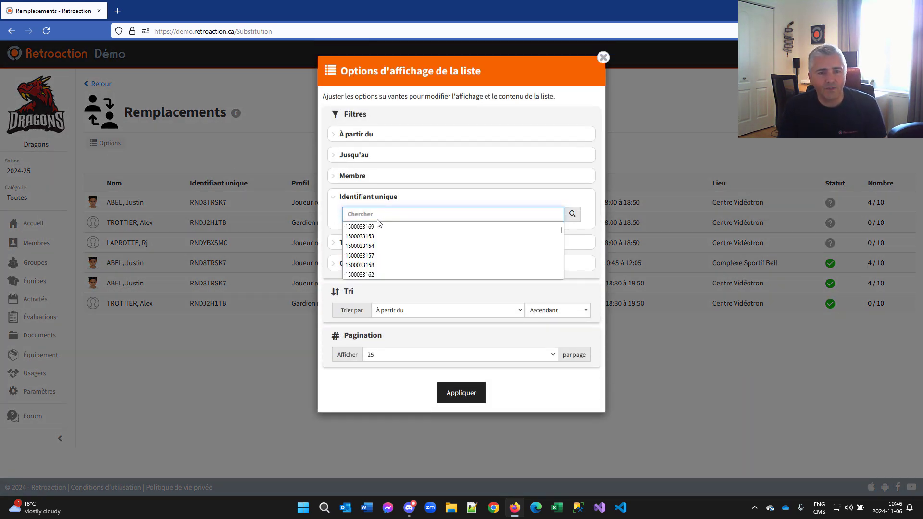
pyautogui.click(396, 198)
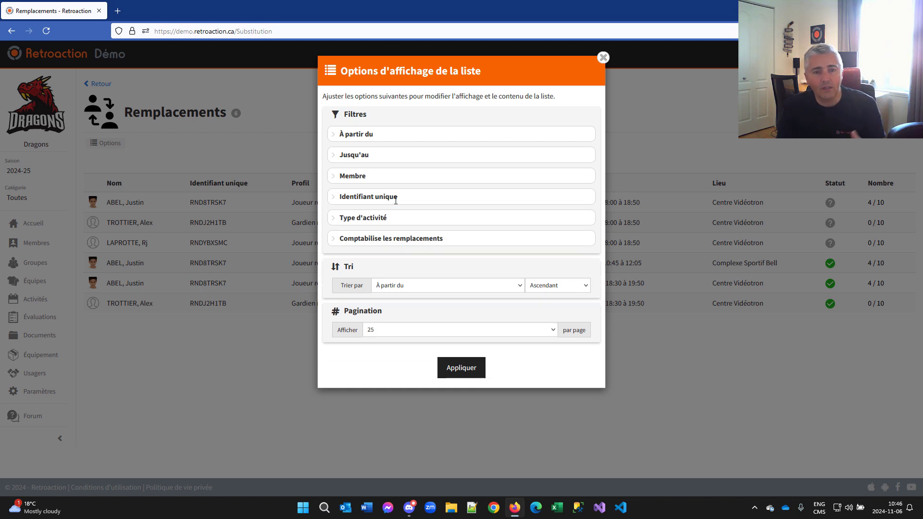
pyautogui.click(365, 237)
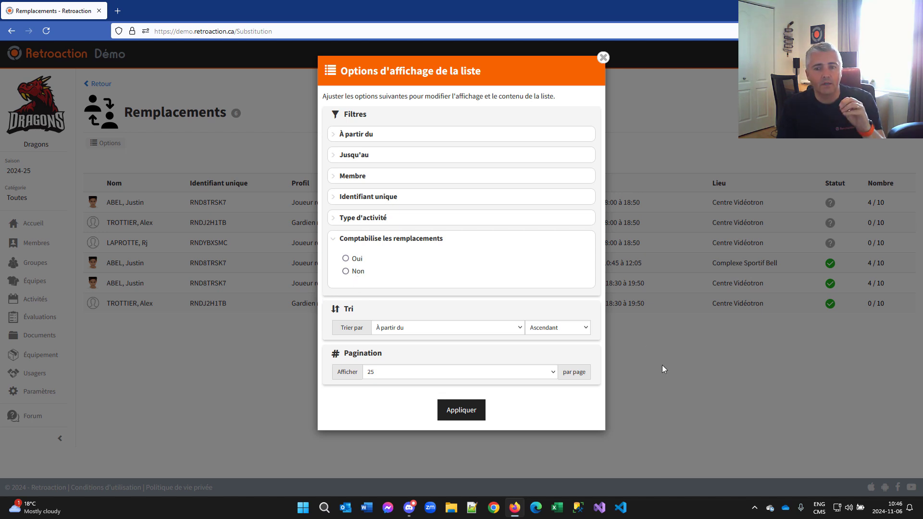
pyautogui.click(255, 356)
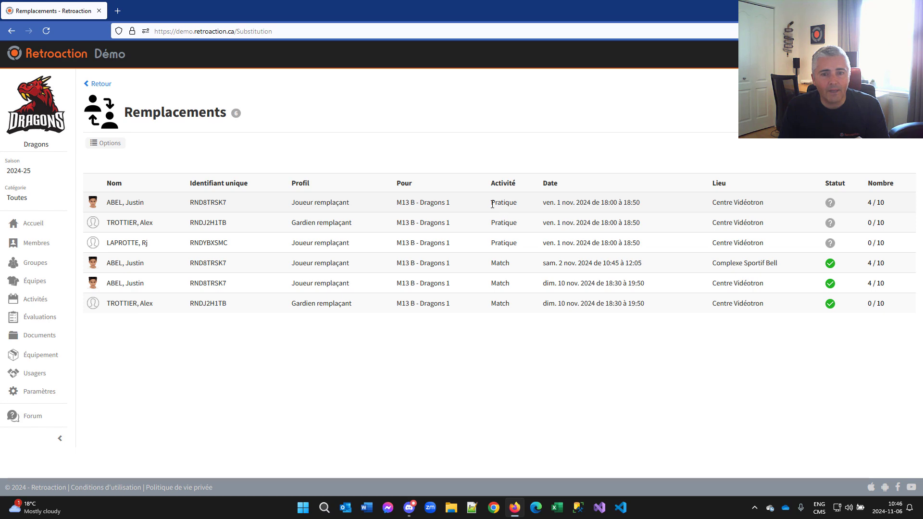
pyautogui.click(875, 203)
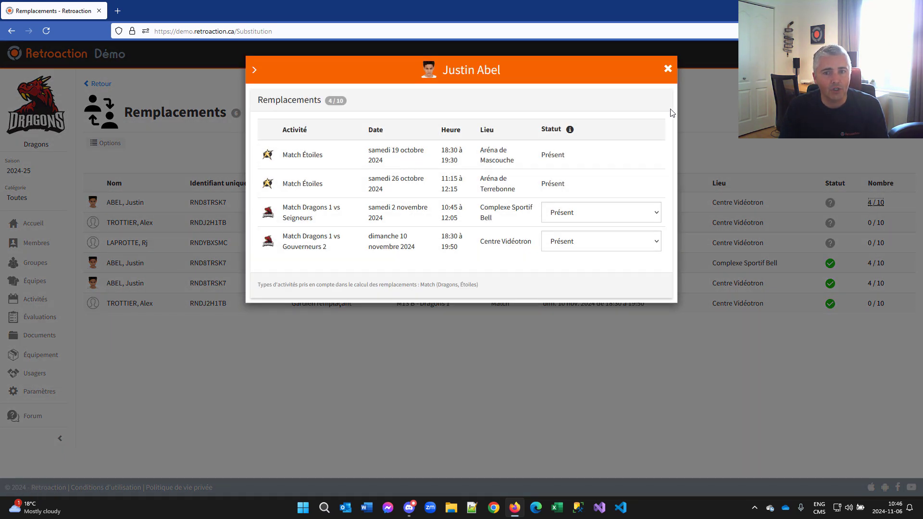
pyautogui.click(668, 64)
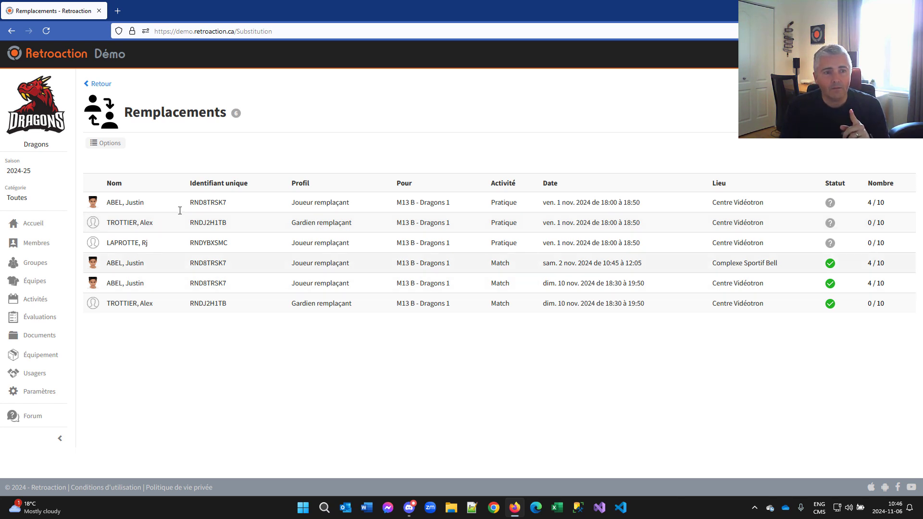
# Leave the Remplacements list, open the M13 B Dragons 1 team and review the first substitute player's replacement history.
pyautogui.click(98, 84)
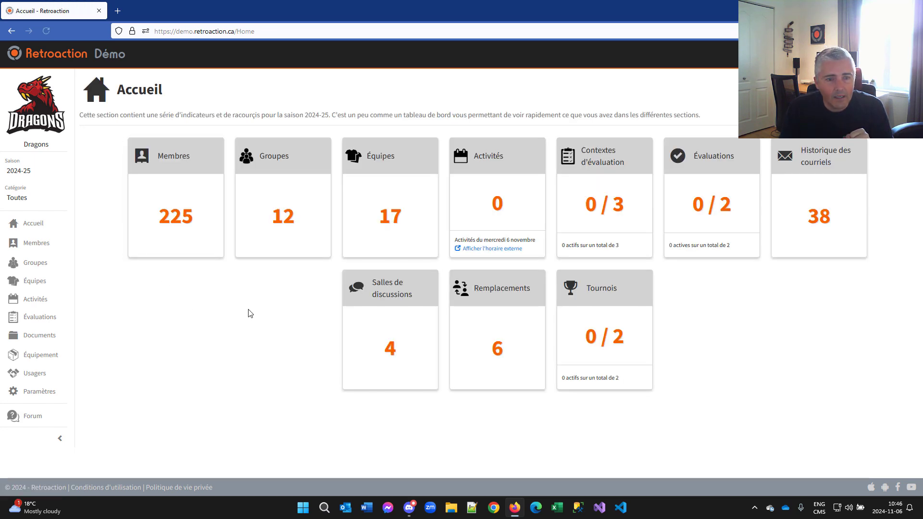
pyautogui.click(34, 281)
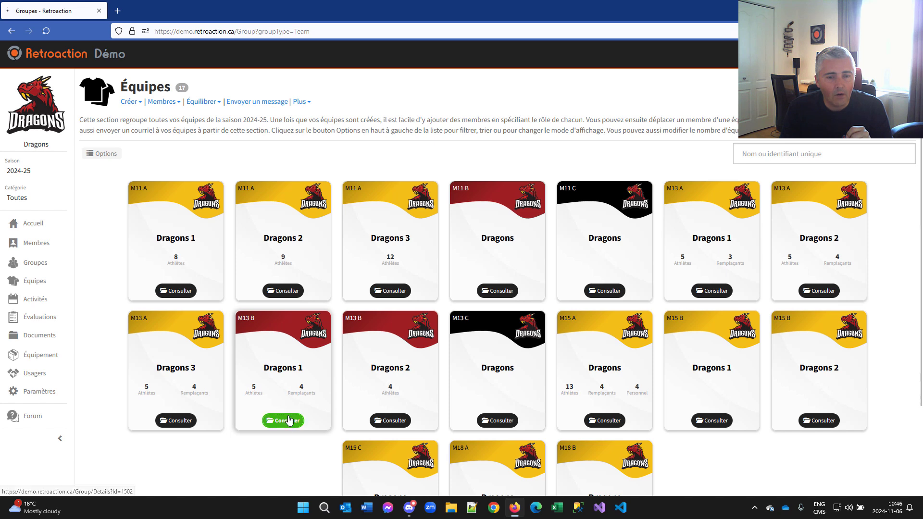
pyautogui.click(289, 421)
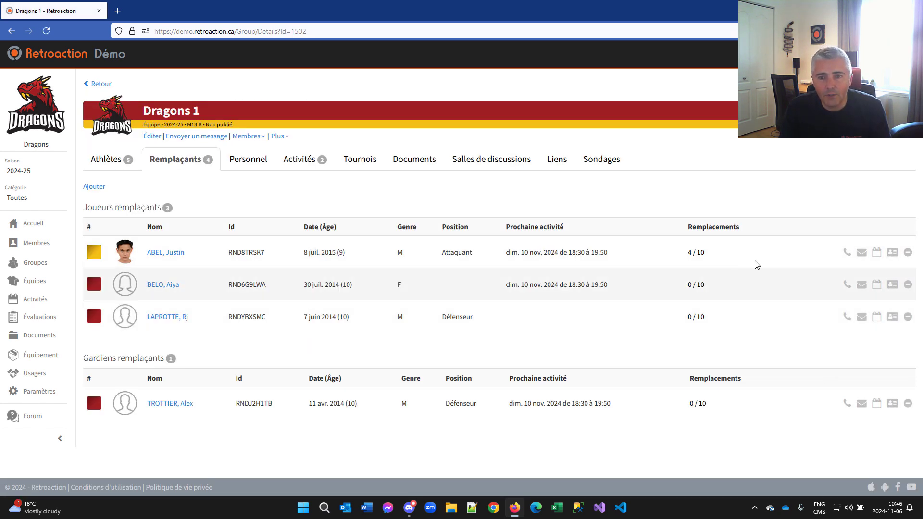
pyautogui.click(695, 253)
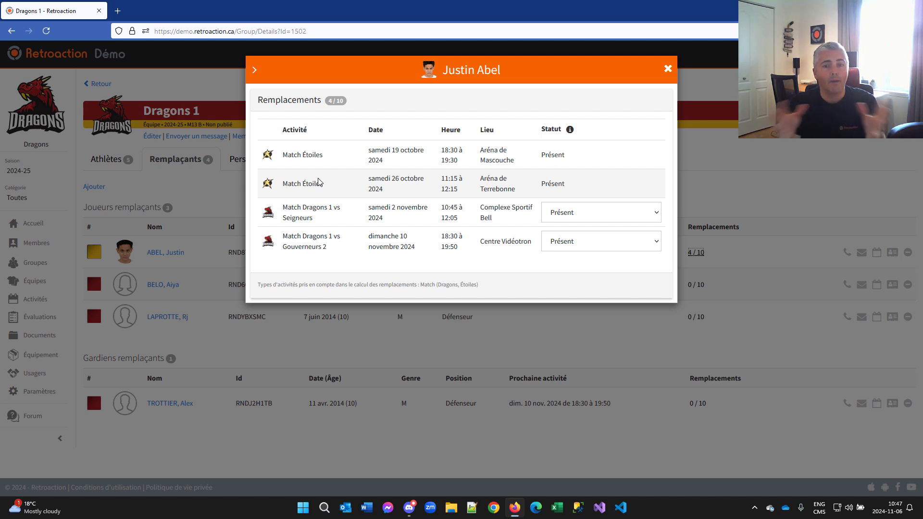
pyautogui.click(796, 186)
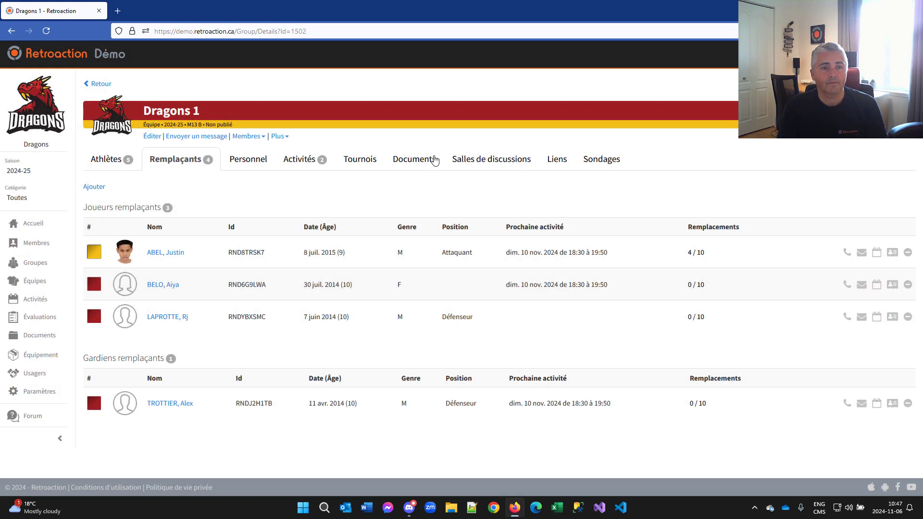
# Reopen the M13 B Dragons 1 team and examine which activity types and organizations count in the first substitute's replacement history.
pyautogui.click(104, 87)
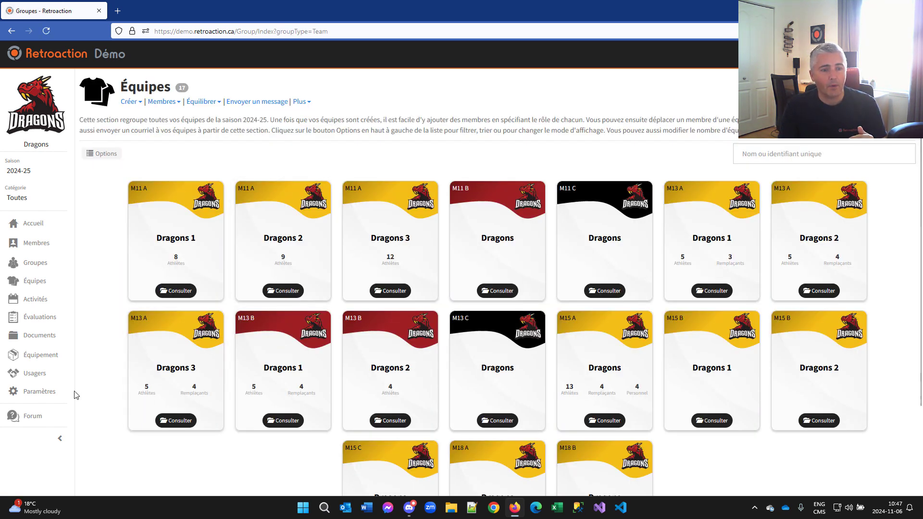
pyautogui.click(287, 422)
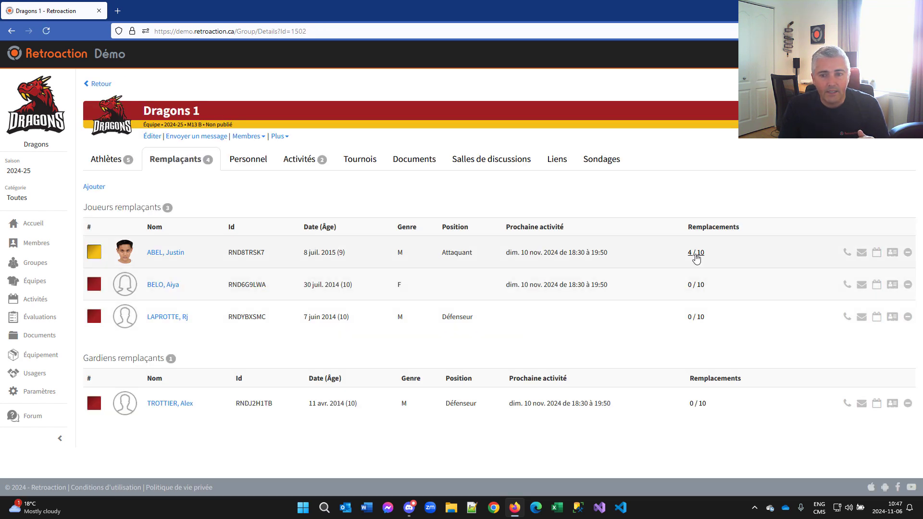
pyautogui.click(696, 253)
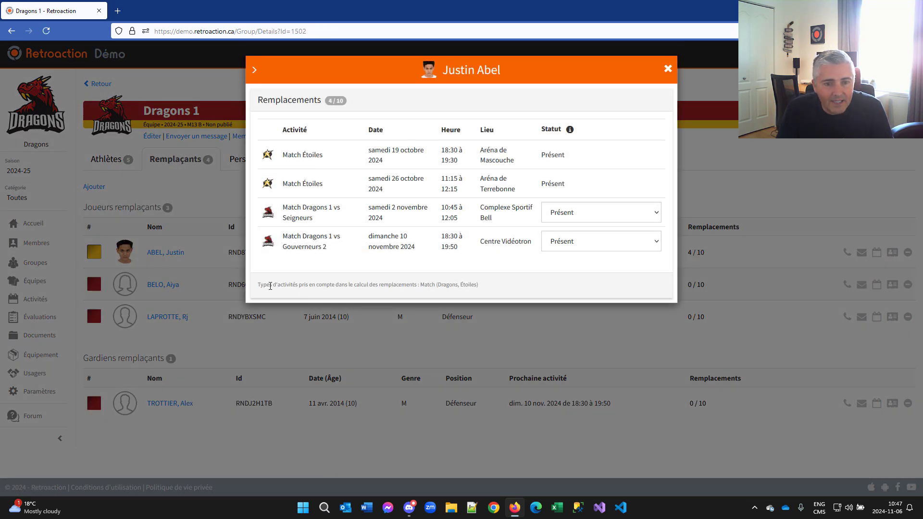
pyautogui.moveTo(270, 286); pyautogui.dragTo(398, 286)
pyautogui.click(430, 288)
pyautogui.doubleClick(428, 285)
pyautogui.doubleClick(447, 285)
pyautogui.doubleClick(467, 285)
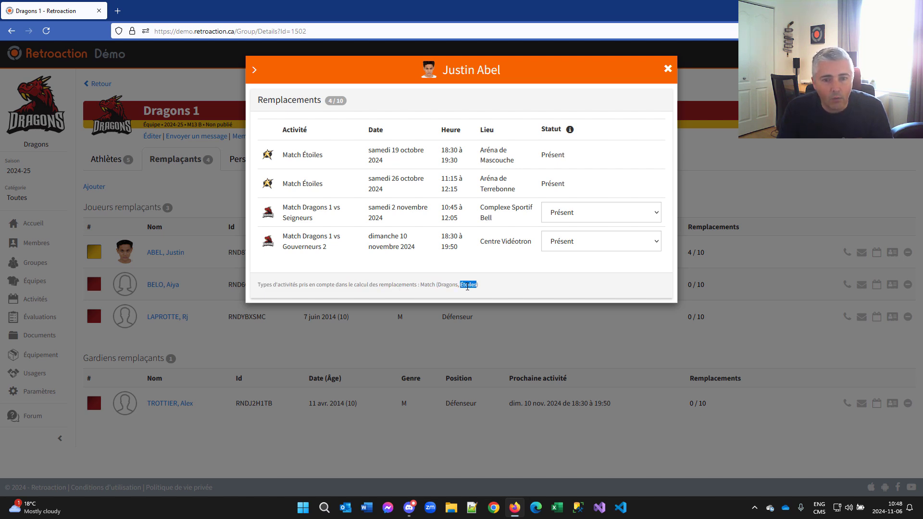
pyautogui.click(481, 289)
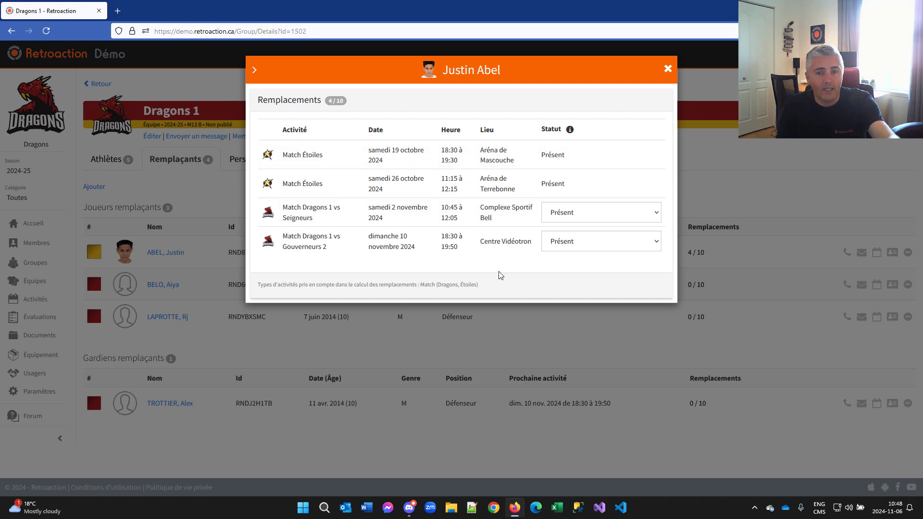
pyautogui.click(41, 391)
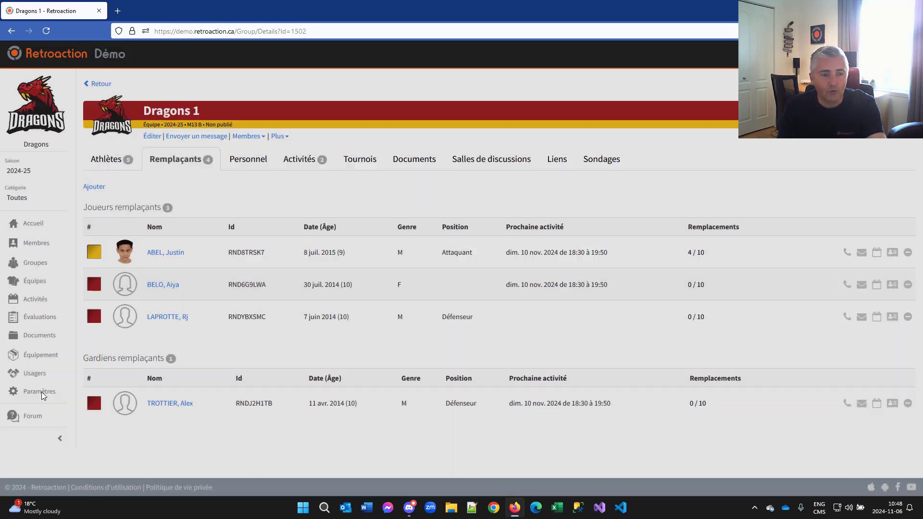